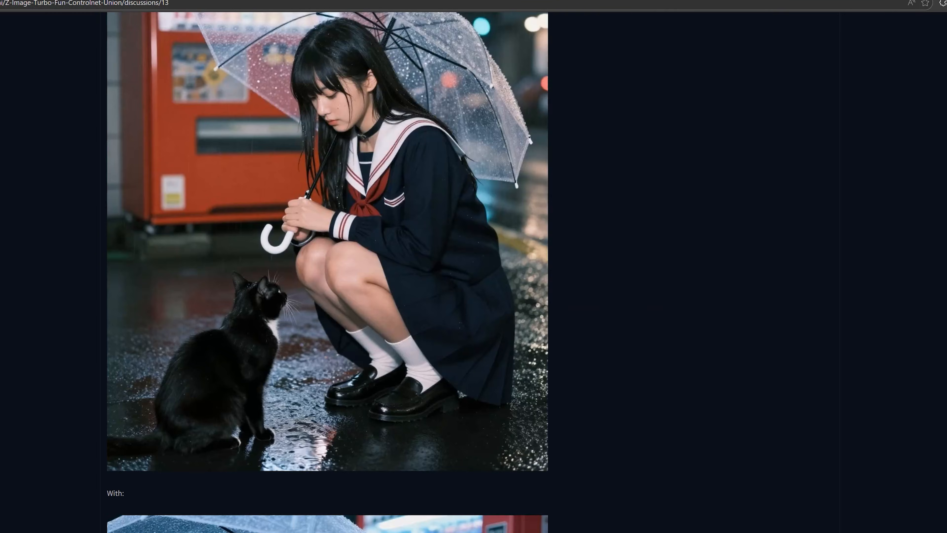
Step: Compare the "Without" and "With" sample images in discussion #13 about the ControlNet's loss of image quality
{"action": "scroll", "coordinate": [80, 230], "scroll_direction": "up", "scroll_amount": 5}
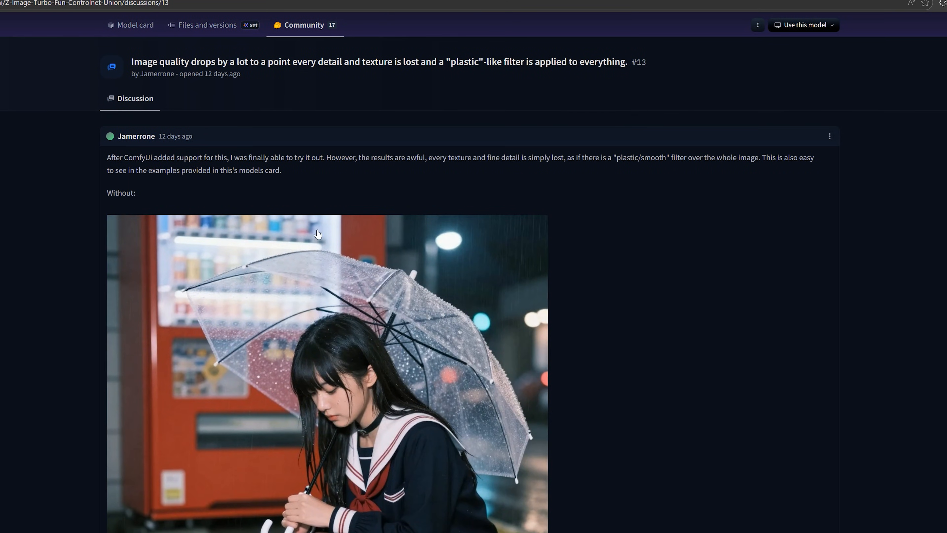
{"action": "scroll", "coordinate": [340, 192], "scroll_direction": "down", "scroll_amount": 15}
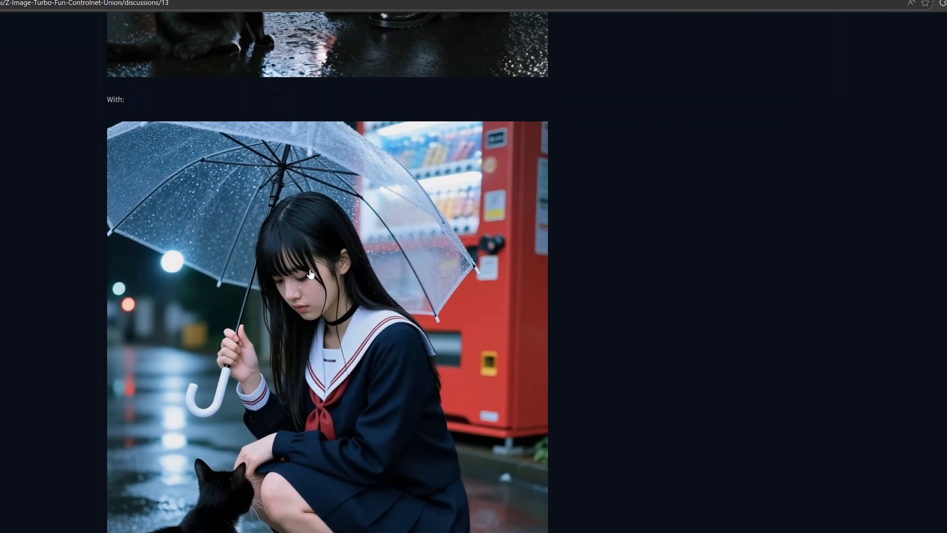
{"action": "scroll", "coordinate": [311, 274], "scroll_direction": "down", "scroll_amount": 10}
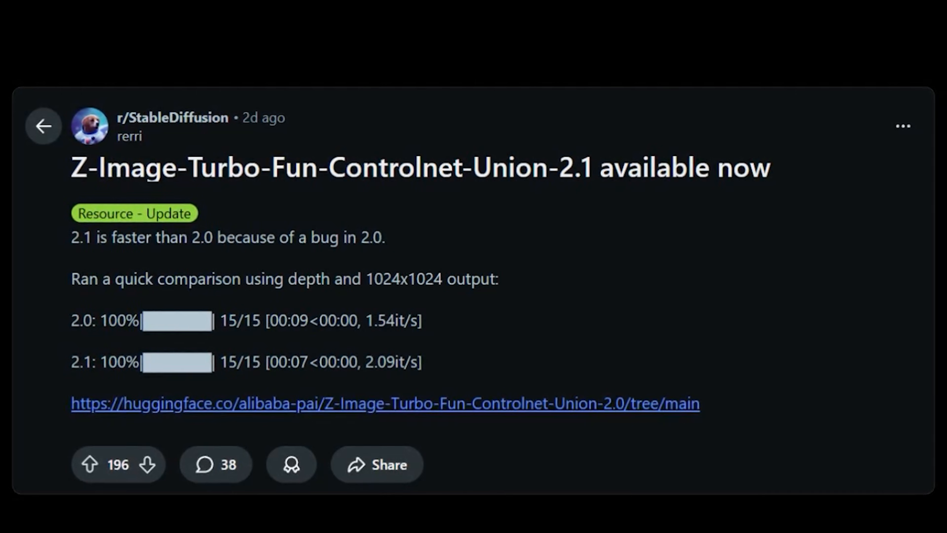
Step: Check the commit message of the Z-Image-Turbo-Fun-Controlnet-Union-2.1.safetensors file in the Hugging Face repository
{"action": "left_click_drag", "start_coordinate": [593, 301], "coordinate": [653, 301]}
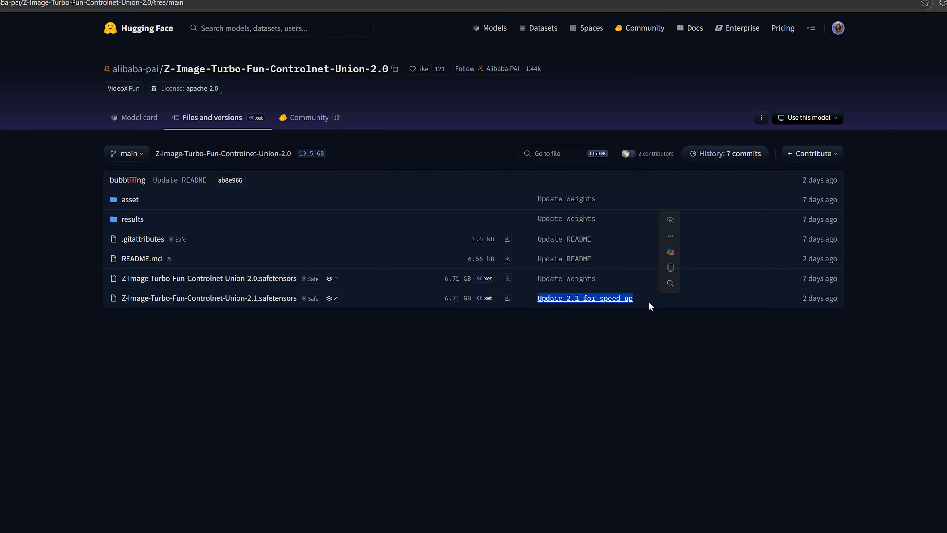
{"action": "left_click", "coordinate": [555, 312]}
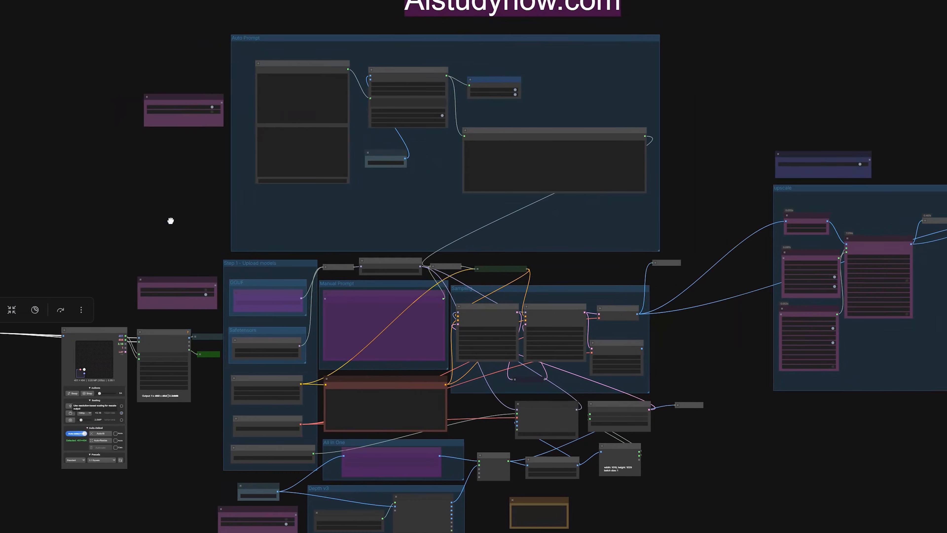
Step: Switch to the ComfyUI workflow and examine how the Depth v3 group feeds the Any Multi-Switch node
{"action": "left_click", "coordinate": [112, 223]}
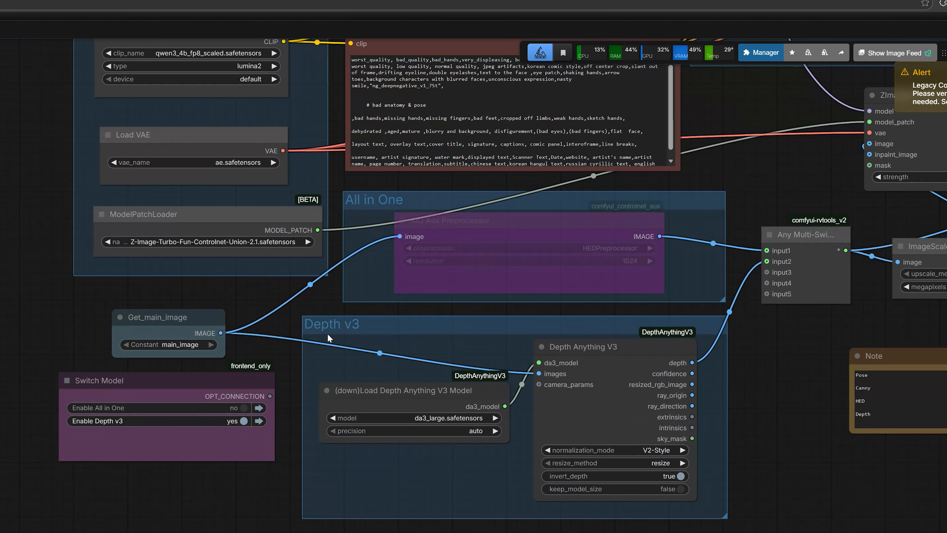
{"action": "left_click_drag", "start_coordinate": [328, 337], "coordinate": [205, 322]}
{"action": "left_click", "coordinate": [214, 319]}
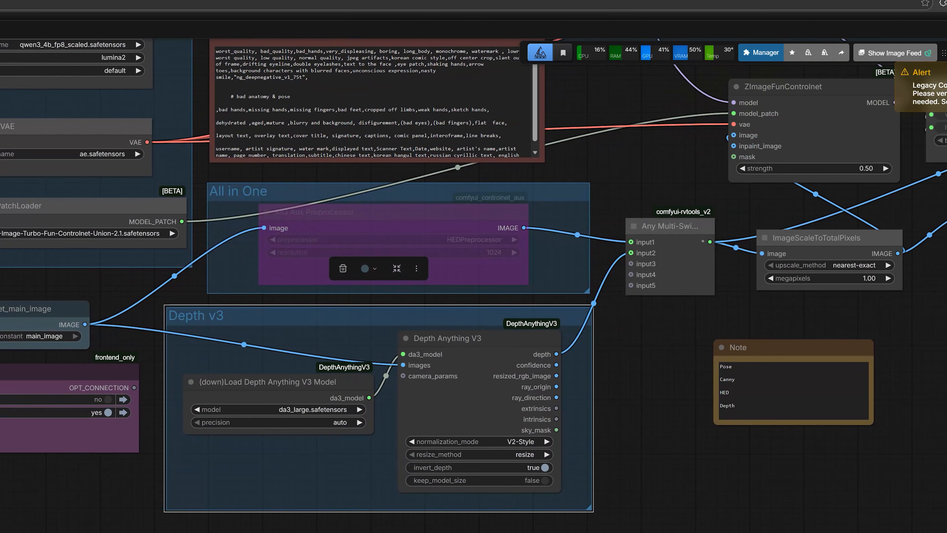
{"action": "left_click_drag", "start_coordinate": [172, 300], "coordinate": [277, 350]}
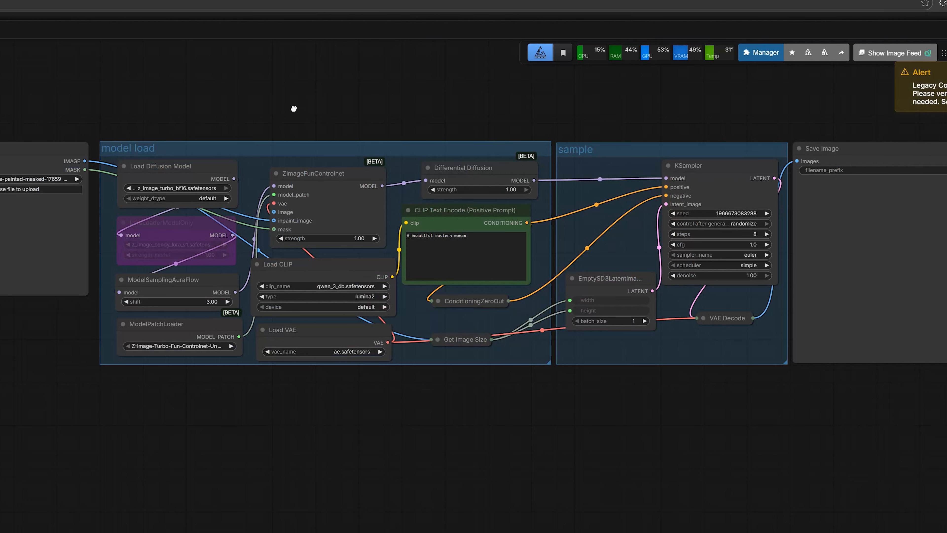
Step: Examine the example workflow's model load and sample groups, including its ZImageFunControlnet and KSampler nodes
{"action": "left_click_drag", "start_coordinate": [294, 109], "coordinate": [206, 141]}
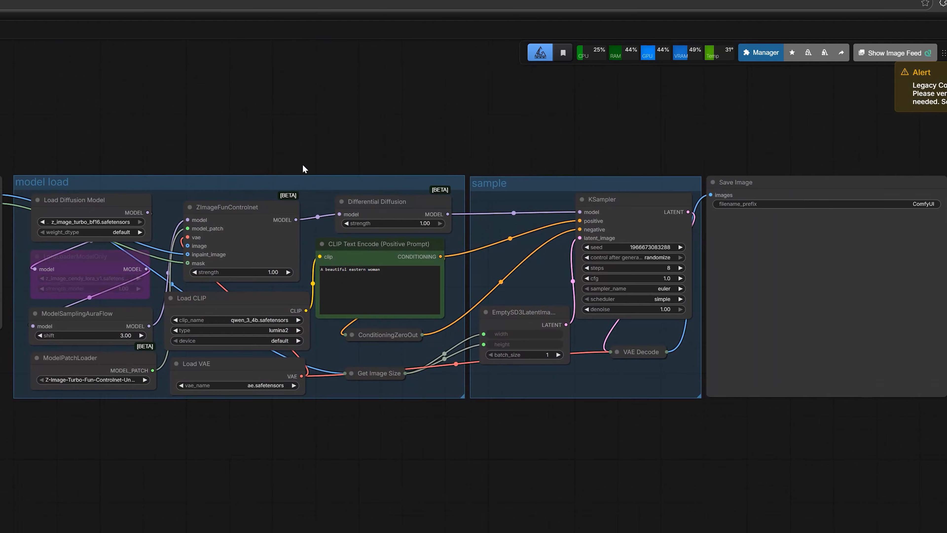
{"action": "scroll", "coordinate": [303, 164], "scroll_direction": "up", "scroll_amount": 2}
{"action": "left_click_drag", "start_coordinate": [274, 151], "coordinate": [372, 152]}
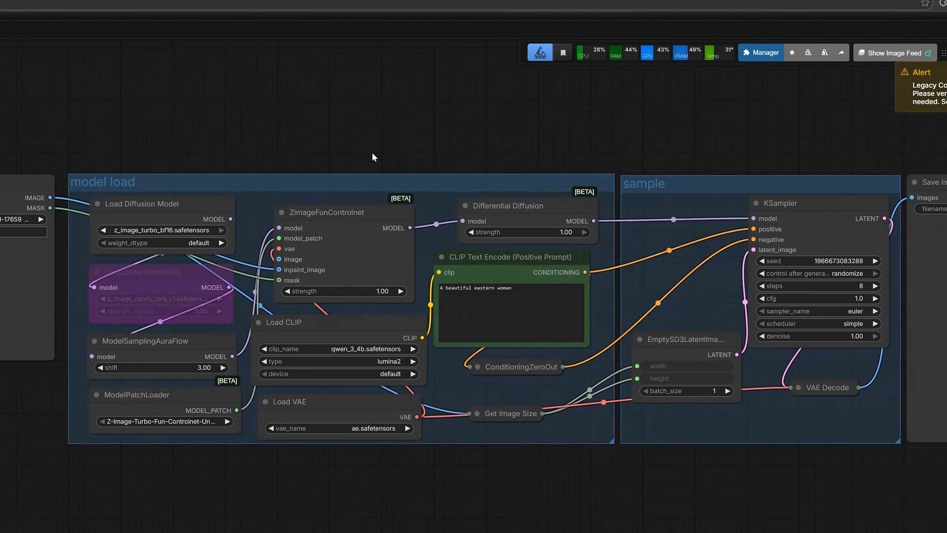
{"action": "scroll", "coordinate": [373, 152], "scroll_direction": "down", "scroll_amount": 1}
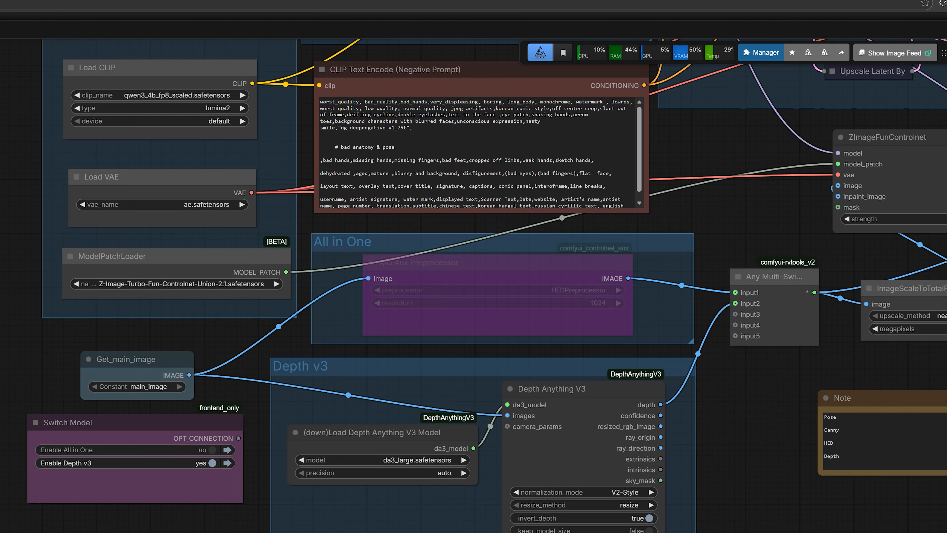
Step: Review the main workflow's model loaders, negative prompt, sampling group and ControlNet model patch connections
{"action": "left_click_drag", "start_coordinate": [6, 257], "coordinate": [11, 397]}
{"action": "scroll", "coordinate": [10, 394], "scroll_direction": "down", "scroll_amount": 2}
{"action": "left_click_drag", "start_coordinate": [5, 353], "coordinate": [5, 411]}
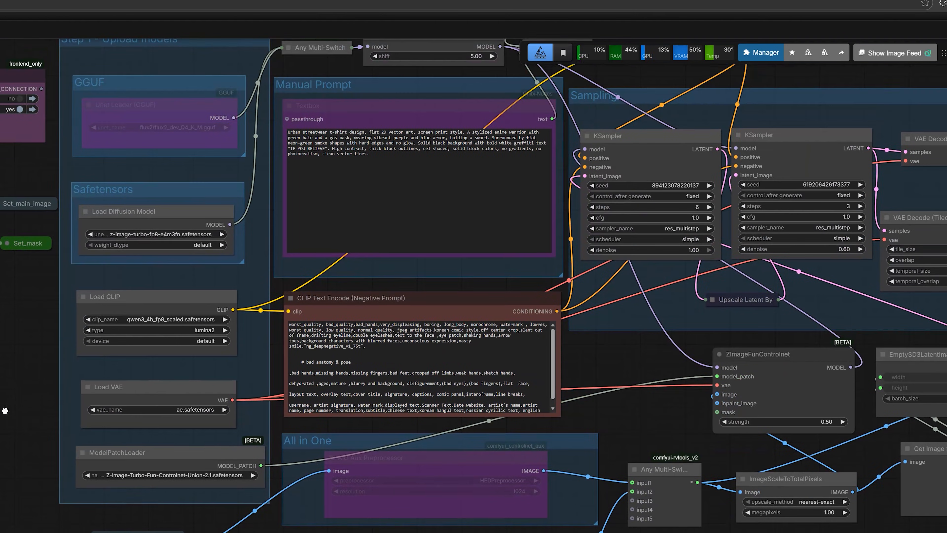
{"action": "left_click_drag", "start_coordinate": [616, 395], "coordinate": [770, 299]}
{"action": "scroll", "coordinate": [749, 339], "scroll_direction": "down", "scroll_amount": 2}
{"action": "scroll", "coordinate": [751, 340], "scroll_direction": "up", "scroll_amount": 3}
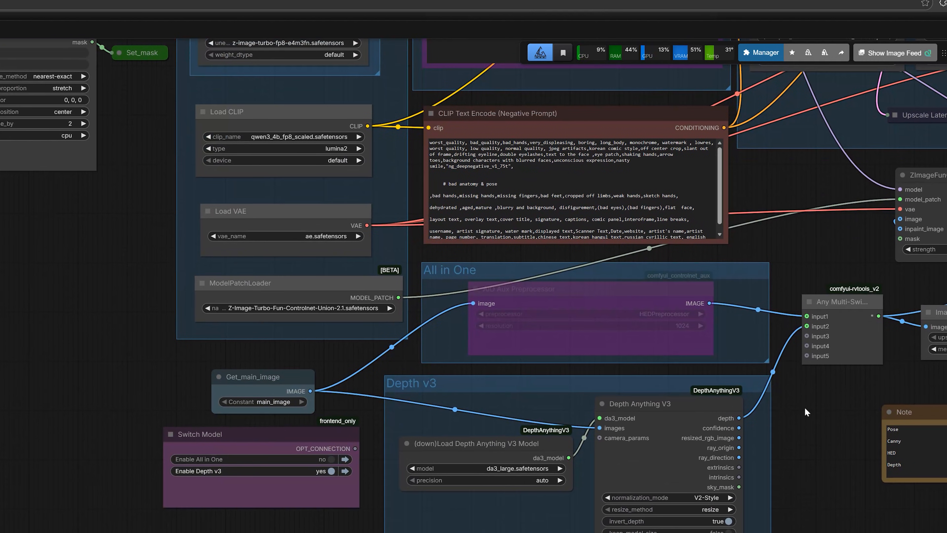
{"action": "scroll", "coordinate": [804, 407], "scroll_direction": "down", "scroll_amount": 2}
{"action": "left_click_drag", "start_coordinate": [225, 245], "coordinate": [280, 373]}
{"action": "scroll", "coordinate": [280, 371], "scroll_direction": "down", "scroll_amount": 2}
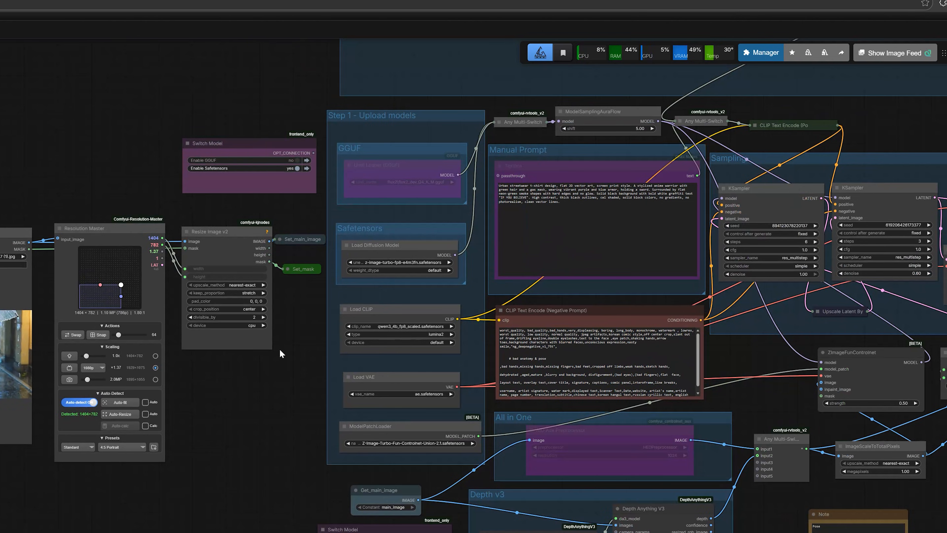
Step: Examine the Auto Prompt group's Concatenate instructions and the settings of the QwenVL node
{"action": "left_click_drag", "start_coordinate": [284, 112], "coordinate": [244, 281]}
{"action": "scroll", "coordinate": [242, 284], "scroll_direction": "up", "scroll_amount": 1}
{"action": "scroll", "coordinate": [242, 280], "scroll_direction": "up", "scroll_amount": 3}
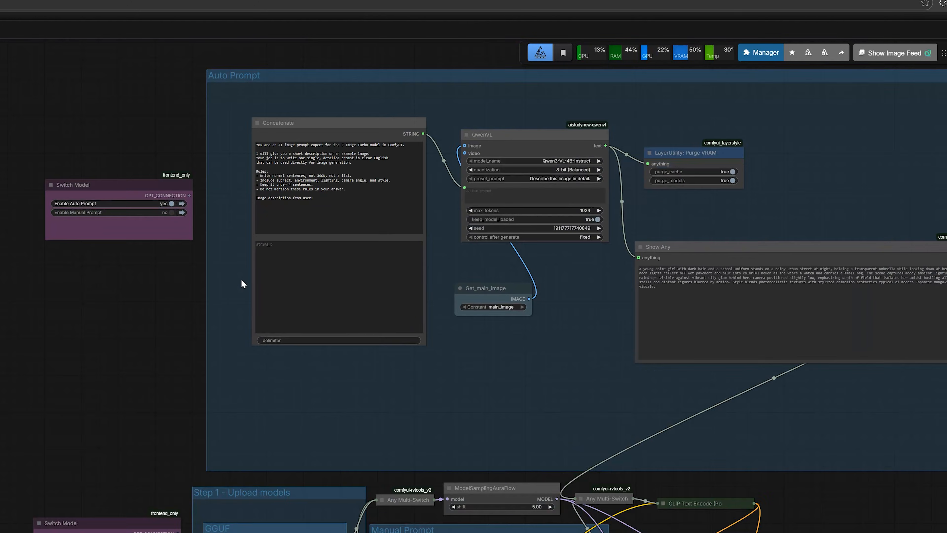
{"action": "scroll", "coordinate": [241, 280], "scroll_direction": "down", "scroll_amount": 1}
{"action": "left_click_drag", "start_coordinate": [228, 282], "coordinate": [75, 318]}
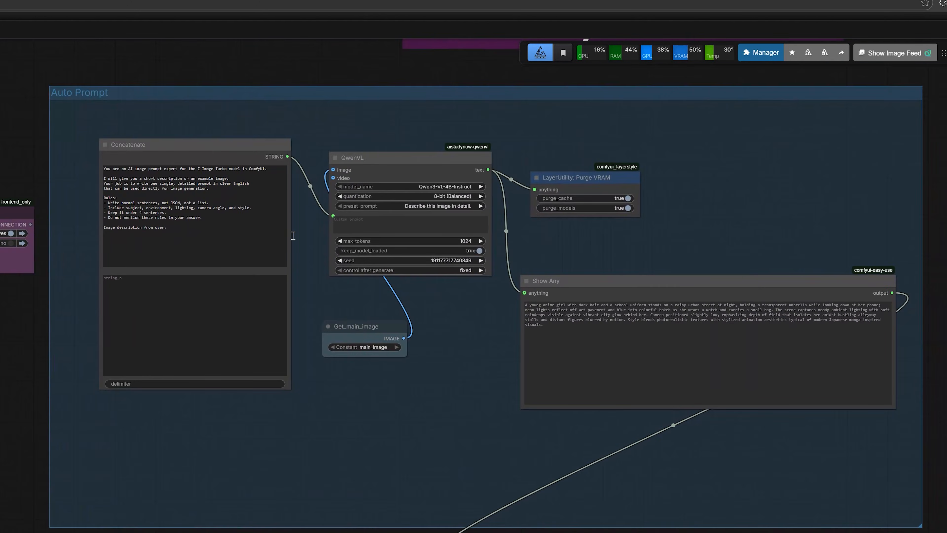
{"action": "left_click", "coordinate": [91, 96]}
{"action": "left_click_drag", "start_coordinate": [37, 149], "coordinate": [61, 151]}
{"action": "left_click", "coordinate": [388, 158]}
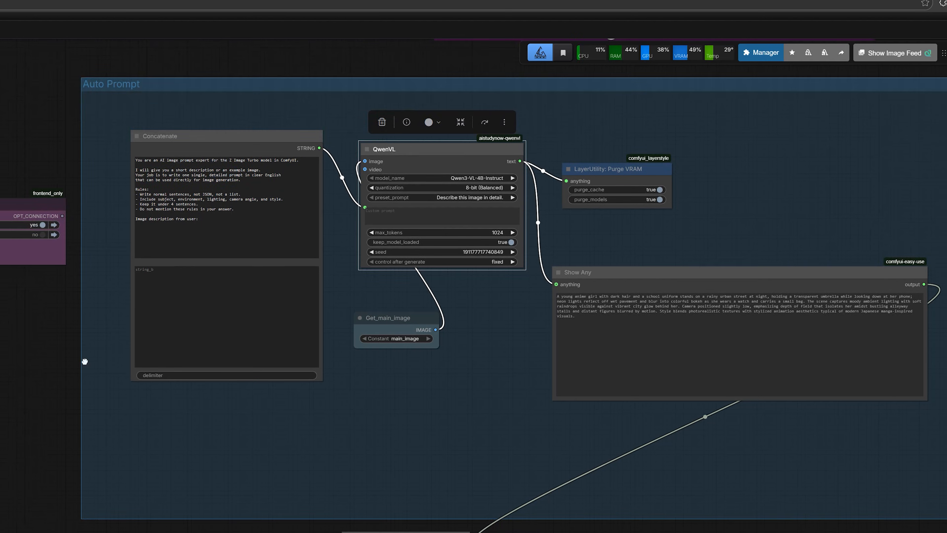
Step: Read the generated prompt in the Show Any node and compare it with the Concatenate node's inputs
{"action": "left_click_drag", "start_coordinate": [32, 402], "coordinate": [457, 145]}
{"action": "left_click", "coordinate": [17, 450]}
{"action": "left_click_drag", "start_coordinate": [380, 241], "coordinate": [2, 478]}
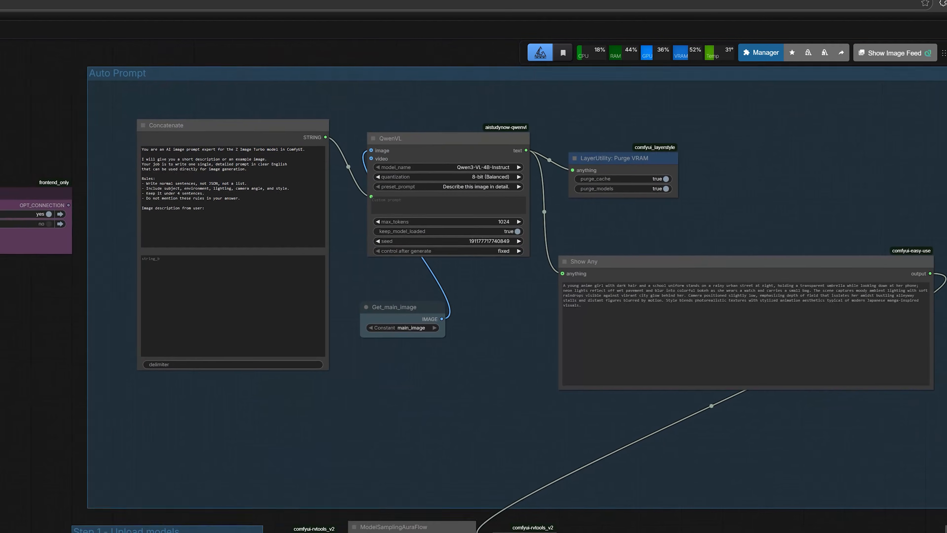
{"action": "left_click", "coordinate": [608, 267]}
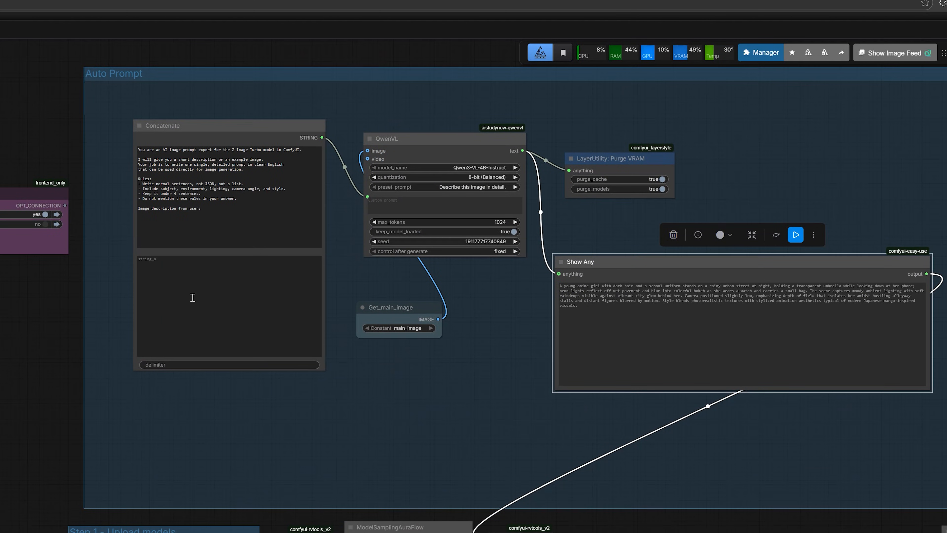
{"action": "scroll", "coordinate": [163, 193], "scroll_direction": "up", "scroll_amount": 1}
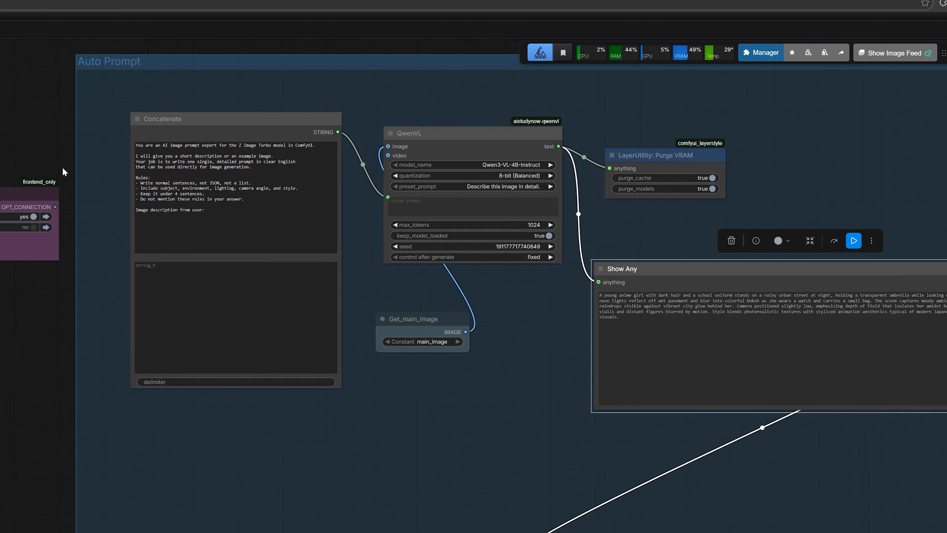
{"action": "scroll", "coordinate": [62, 167], "scroll_direction": "down", "scroll_amount": 2}
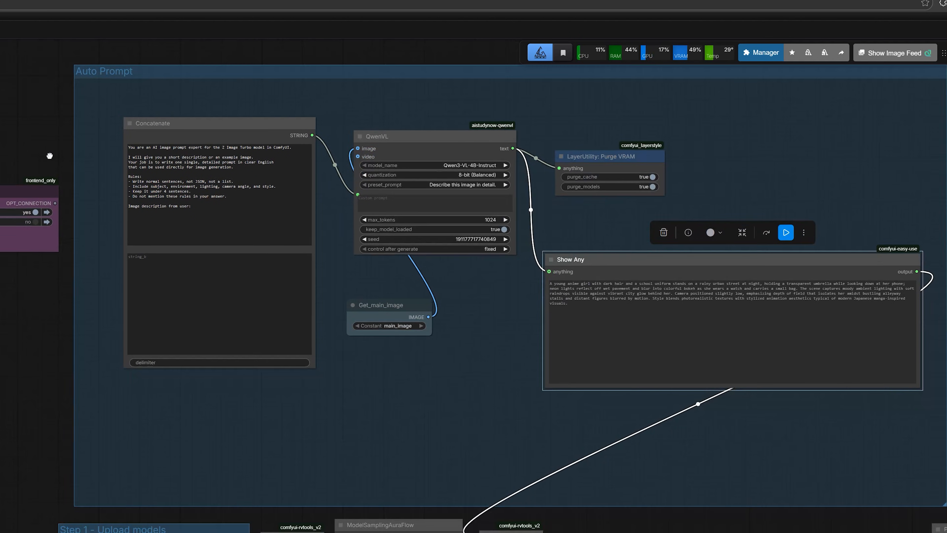
Step: Switch from Auto Prompt to Manual Prompt, look over the Manual Prompt group, and switch back to Auto Prompt
{"action": "left_click", "coordinate": [25, 223]}
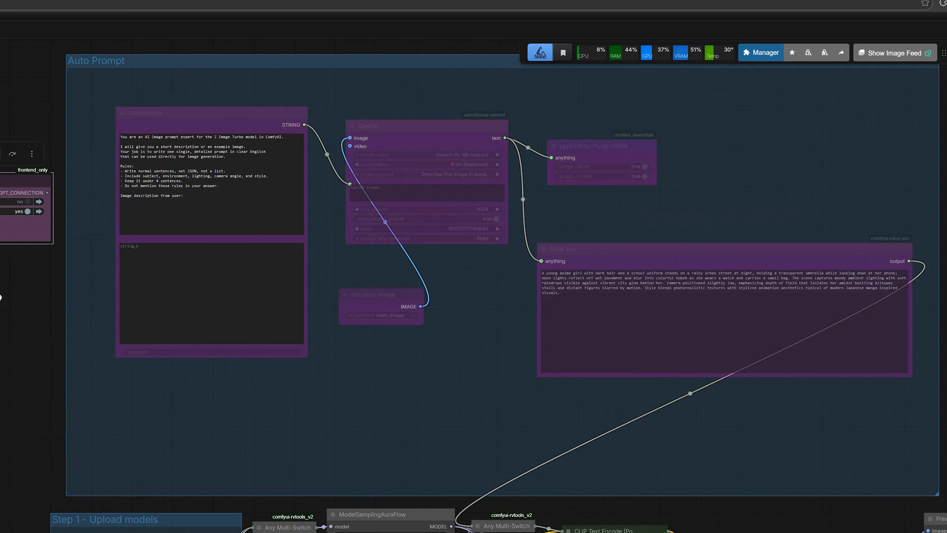
{"action": "left_click_drag", "start_coordinate": [10, 332], "coordinate": [0, 135]}
{"action": "scroll", "coordinate": [82, 329], "scroll_direction": "up", "scroll_amount": 4}
{"action": "left_click_drag", "start_coordinate": [408, 509], "coordinate": [275, 452]}
{"action": "scroll", "coordinate": [6, 253], "scroll_direction": "down", "scroll_amount": 1}
{"action": "left_click_drag", "start_coordinate": [8, 262], "coordinate": [148, 371]}
{"action": "scroll", "coordinate": [64, 282], "scroll_direction": "down", "scroll_amount": 3}
{"action": "left_click", "coordinate": [121, 109]}
Step: Inspect the Depth Anything V3 node with its model loader, and the nearby note listing control types
{"action": "left_click_drag", "start_coordinate": [88, 425], "coordinate": [54, 82]}
{"action": "left_click_drag", "start_coordinate": [90, 466], "coordinate": [80, 205]}
{"action": "scroll", "coordinate": [349, 284], "scroll_direction": "up", "scroll_amount": 4}
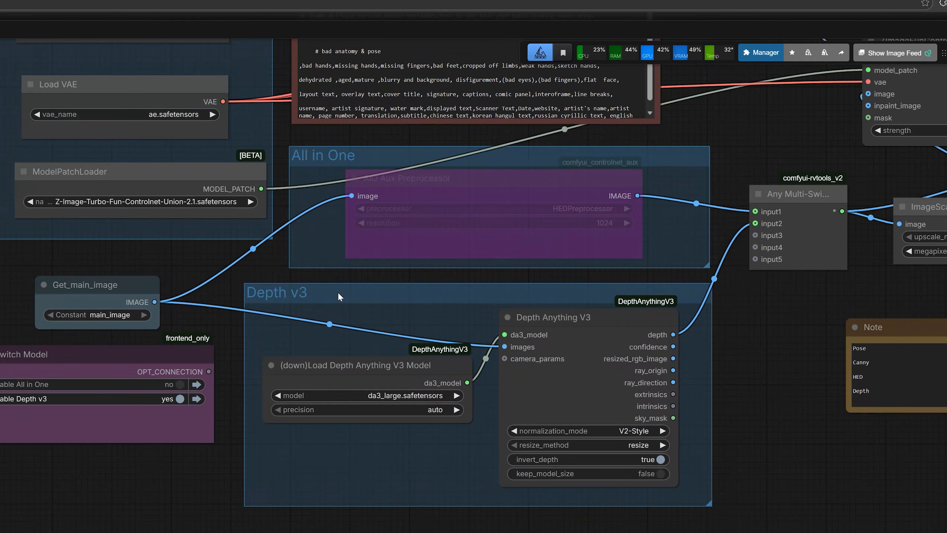
{"action": "left_click", "coordinate": [337, 292]}
{"action": "left_click_drag", "start_coordinate": [231, 315], "coordinate": [94, 327]}
{"action": "left_click_drag", "start_coordinate": [675, 308], "coordinate": [615, 349]}
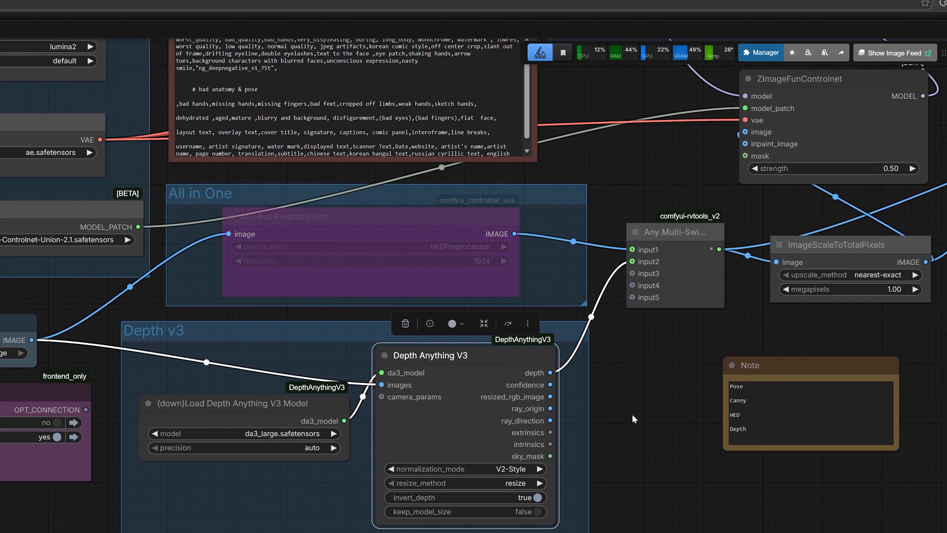
Step: Inspect the source picture in the Load Image node and shift the node slightly toward Resolution Master
{"action": "scroll", "coordinate": [633, 417], "scroll_direction": "down", "scroll_amount": 3}
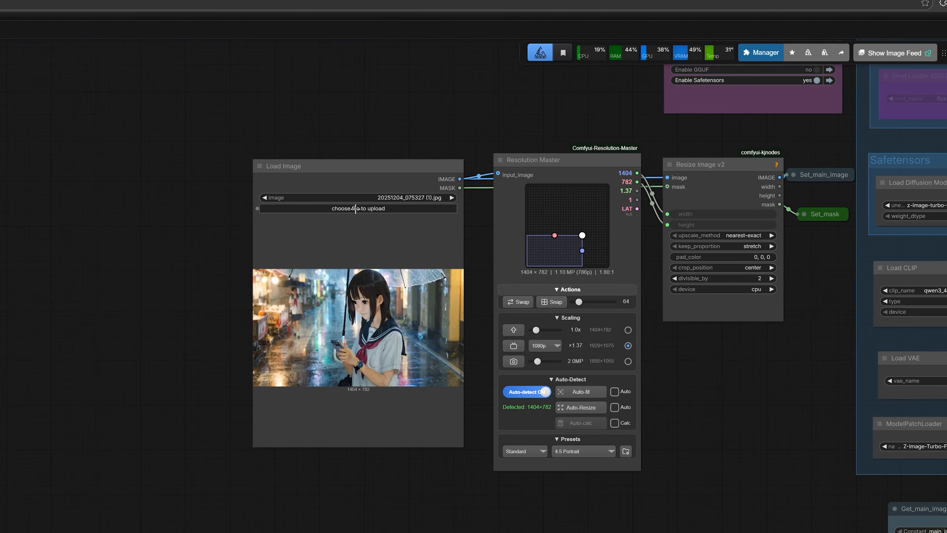
{"action": "scroll", "coordinate": [355, 208], "scroll_direction": "up", "scroll_amount": 4}
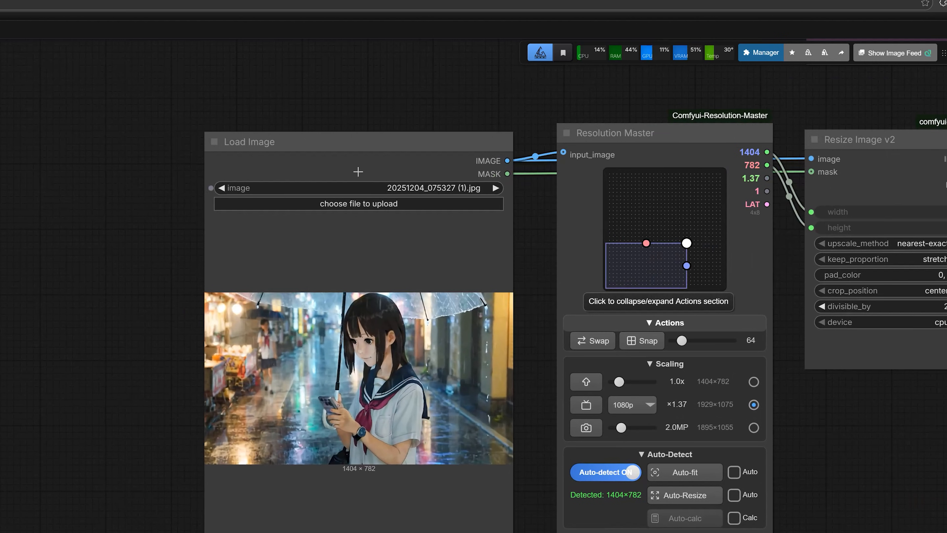
{"action": "left_click", "coordinate": [355, 152]}
{"action": "left_click_drag", "start_coordinate": [389, 144], "coordinate": [399, 144]}
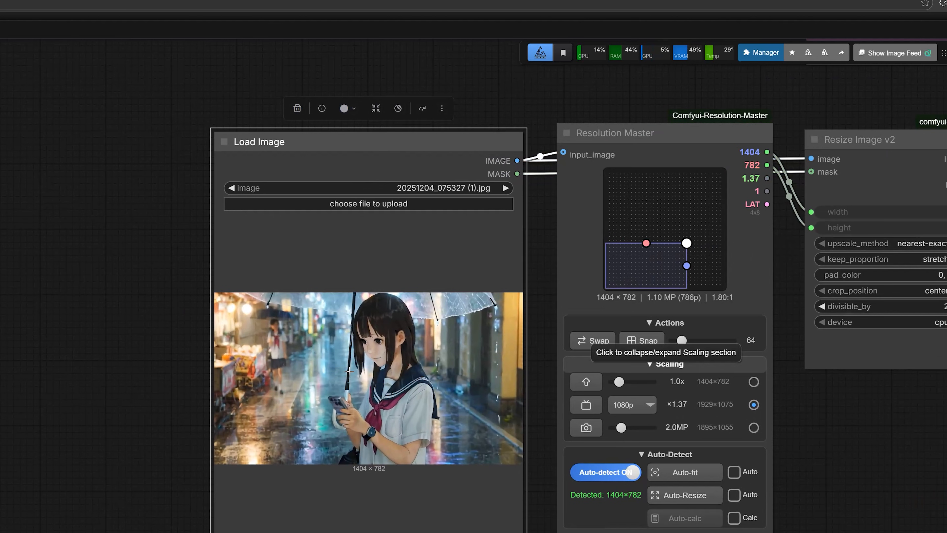
Step: Compare the bypassed AIO Aux Preprocessor node with the Depth Anything V3 node and their connections to Any Multi-Switch
{"action": "scroll", "coordinate": [349, 369], "scroll_direction": "down", "scroll_amount": 2}
{"action": "left_click_drag", "start_coordinate": [715, 432], "coordinate": [33, 179]}
{"action": "left_click_drag", "start_coordinate": [225, 316], "coordinate": [3, 314]}
{"action": "scroll", "coordinate": [406, 237], "scroll_direction": "up", "scroll_amount": 1}
{"action": "left_click", "coordinate": [424, 250]}
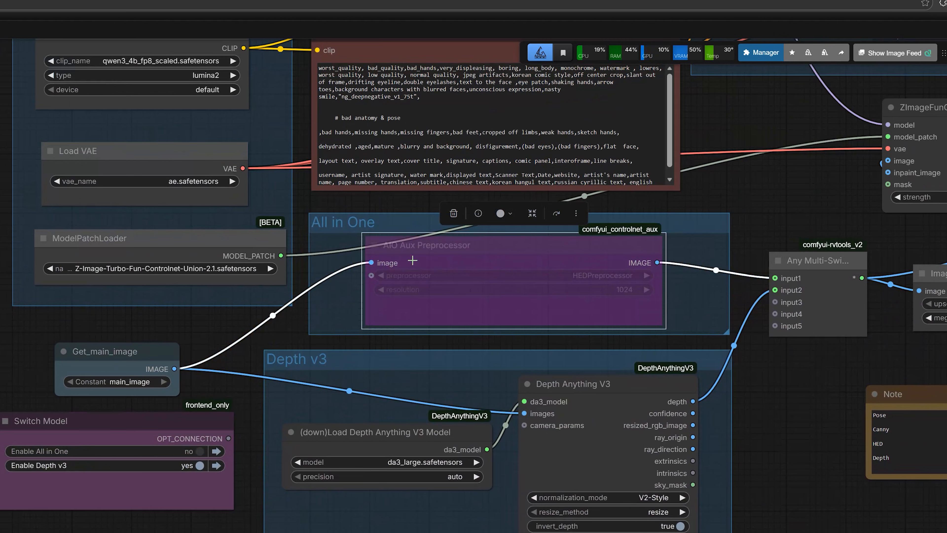
{"action": "left_click_drag", "start_coordinate": [377, 201], "coordinate": [353, 210]}
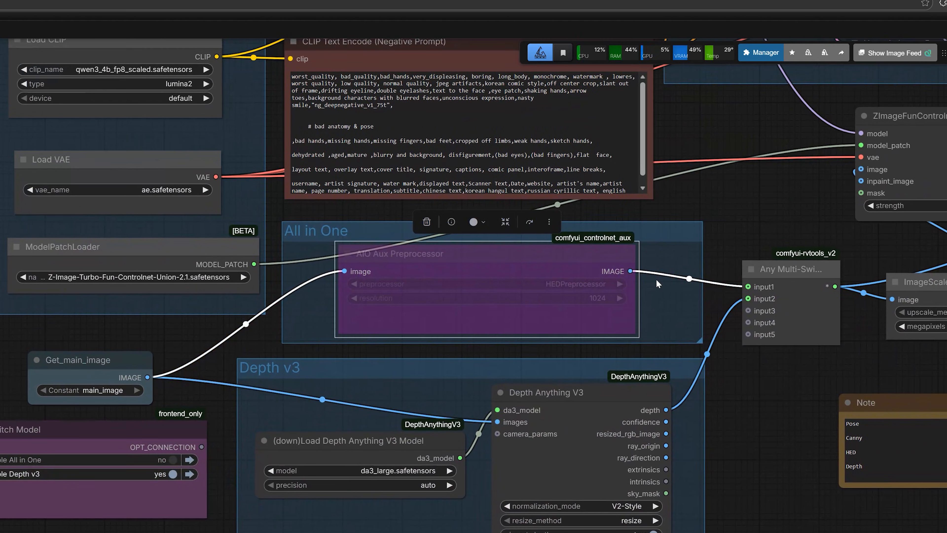
{"action": "left_click", "coordinate": [549, 394]}
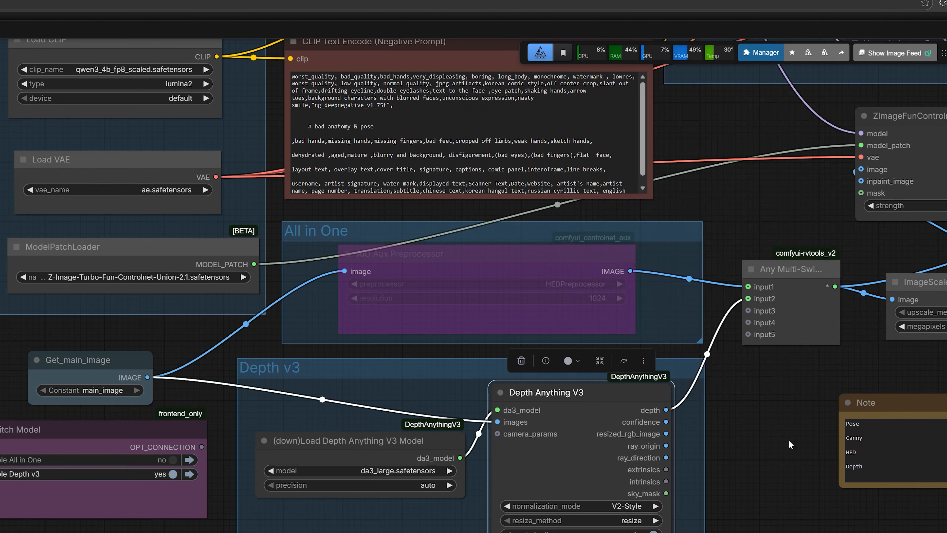
{"action": "left_click", "coordinate": [764, 437]}
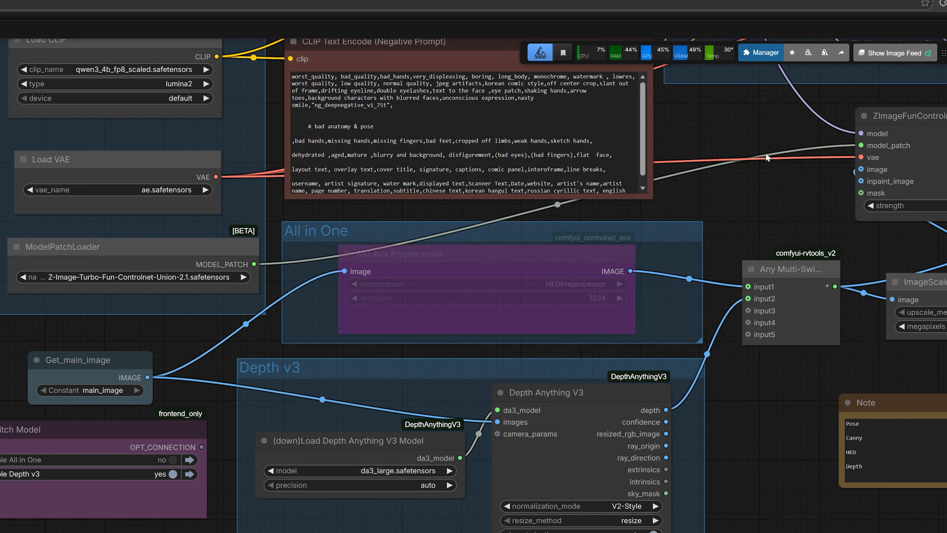
Step: Follow the workflow from ZImageFunControlnet through the samplers to Preview Image and examine the generated picture closely
{"action": "left_click_drag", "start_coordinate": [786, 157], "coordinate": [356, 344]}
{"action": "scroll", "coordinate": [355, 343], "scroll_direction": "down", "scroll_amount": 2}
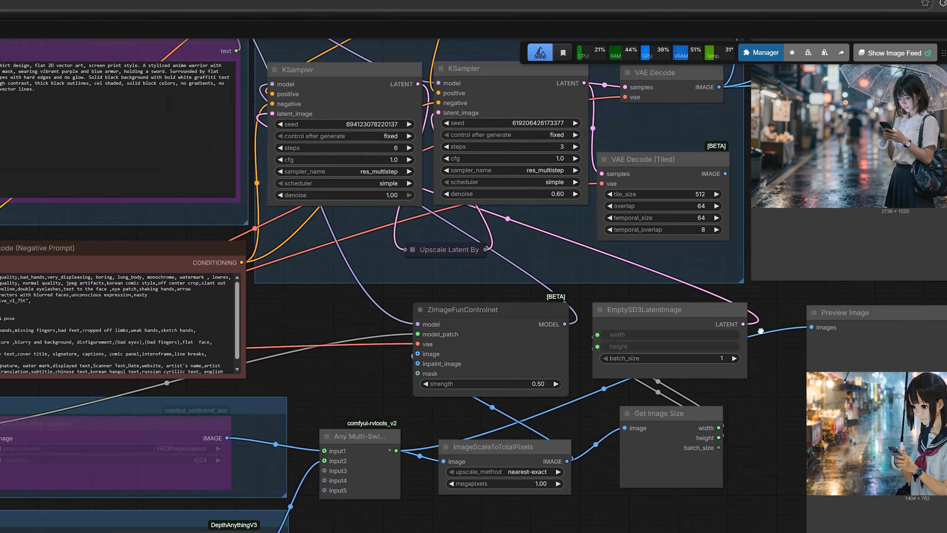
{"action": "left_click_drag", "start_coordinate": [760, 331], "coordinate": [277, 498]}
{"action": "scroll", "coordinate": [411, 306], "scroll_direction": "up", "scroll_amount": 1}
{"action": "scroll", "coordinate": [413, 303], "scroll_direction": "down", "scroll_amount": 2}
{"action": "scroll", "coordinate": [413, 301], "scroll_direction": "up", "scroll_amount": 5}
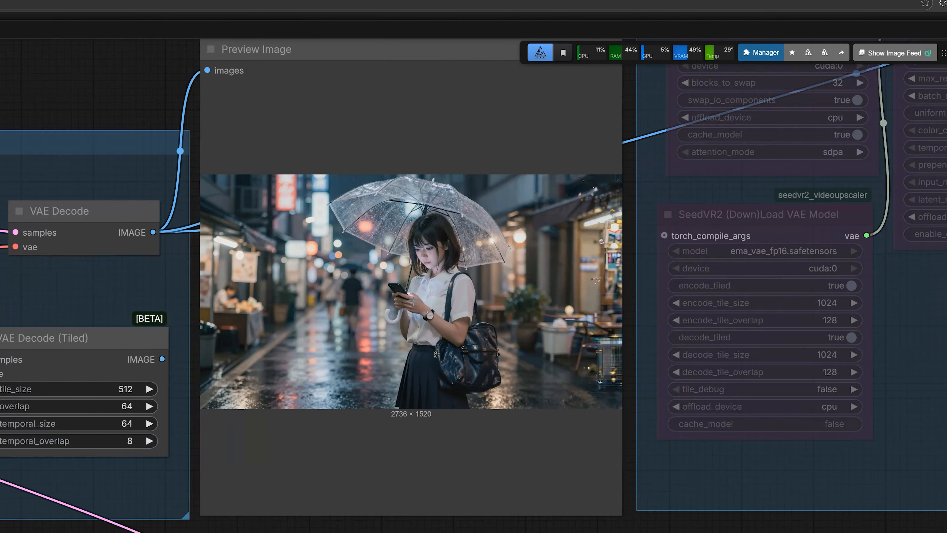
{"action": "scroll", "coordinate": [414, 301], "scroll_direction": "up", "scroll_amount": 2}
{"action": "left_click_drag", "start_coordinate": [119, 125], "coordinate": [112, 159]}
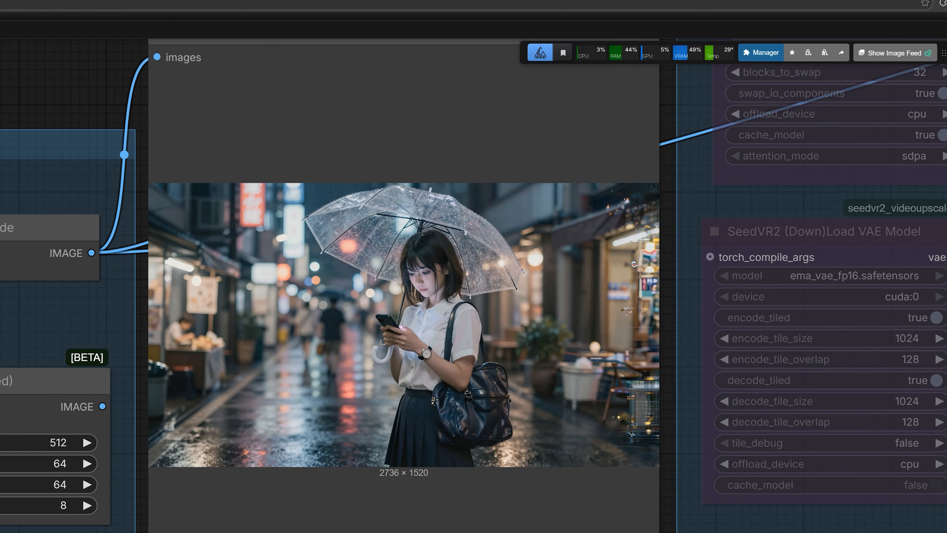
{"action": "scroll", "coordinate": [379, 344], "scroll_direction": "down", "scroll_amount": 2}
{"action": "left_click", "coordinate": [389, 360]}
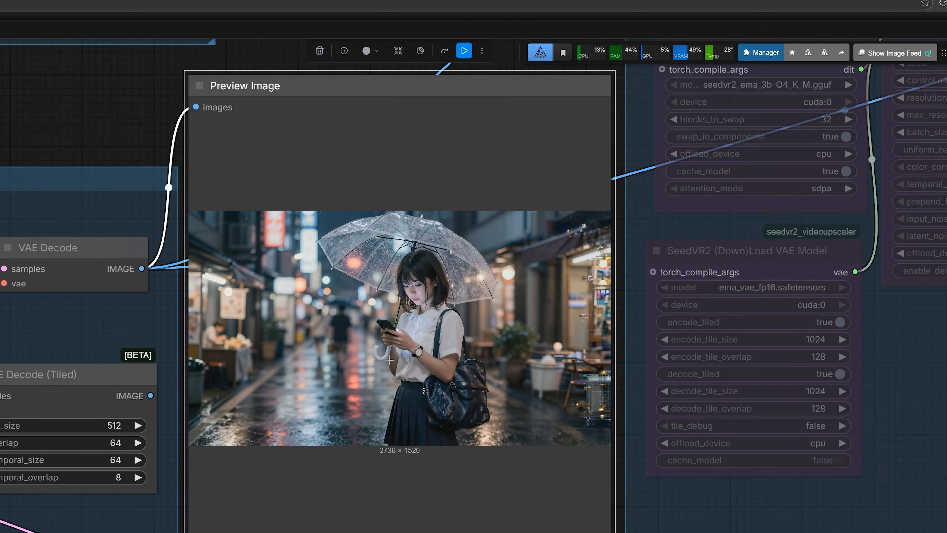
Step: Examine the generated umbrella street scene in the Preview Image node up close
{"action": "scroll", "coordinate": [367, 284], "scroll_direction": "up", "scroll_amount": 3}
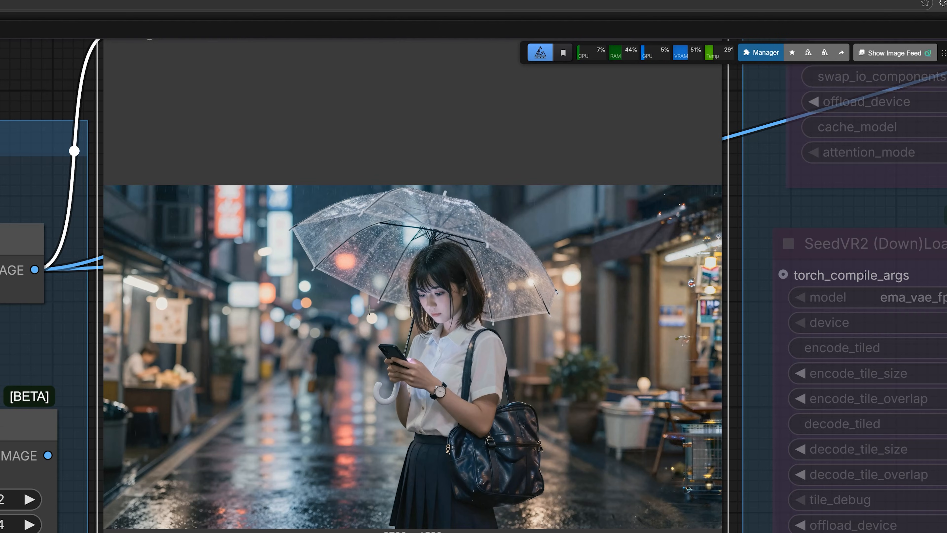
{"action": "scroll", "coordinate": [370, 310], "scroll_direction": "down", "scroll_amount": 4}
{"action": "left_click_drag", "start_coordinate": [70, 162], "coordinate": [172, 132]}
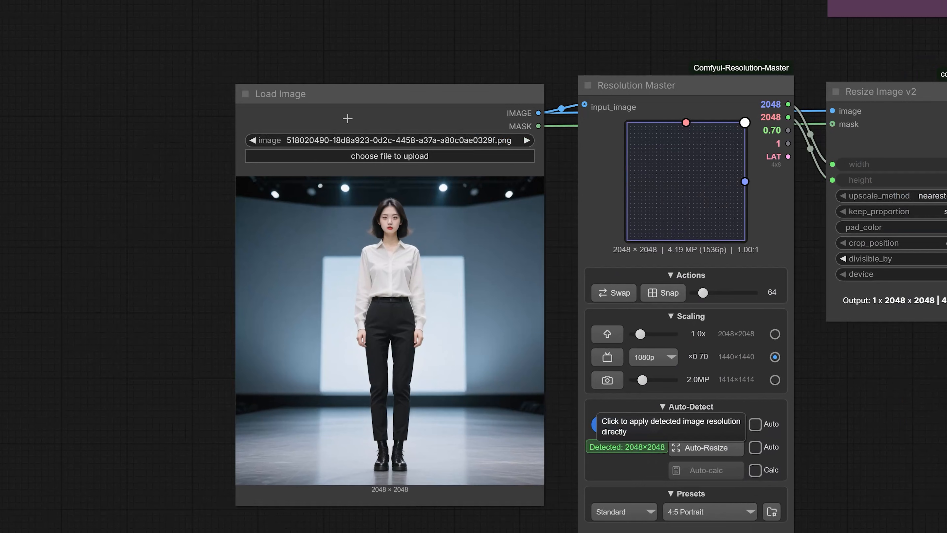
Step: Inspect the source picture of the standing woman in Load Image and follow the workflow from Resolution Master to ZImageFunControlnet
{"action": "left_click", "coordinate": [334, 138]}
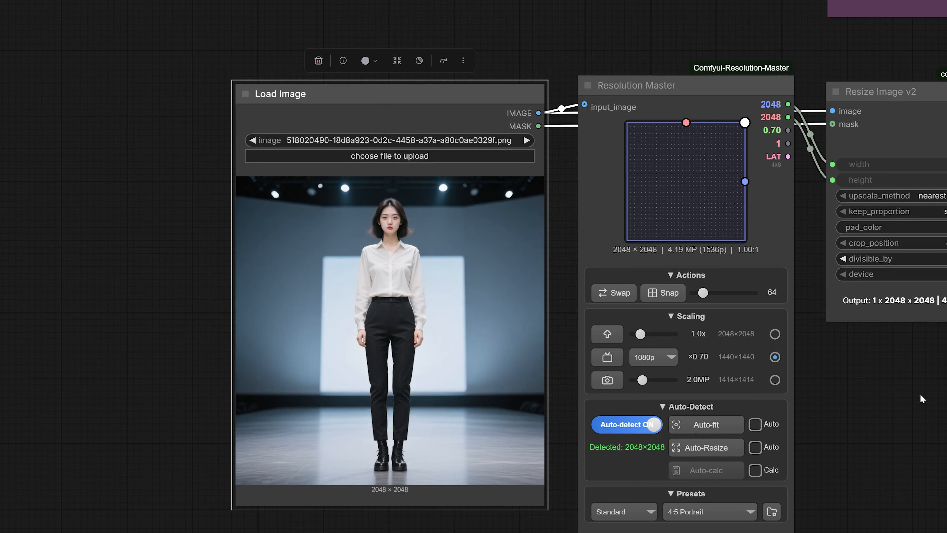
{"action": "scroll", "coordinate": [920, 394], "scroll_direction": "down", "scroll_amount": 1}
{"action": "left_click_drag", "start_coordinate": [853, 391], "coordinate": [287, 288]}
{"action": "left_click_drag", "start_coordinate": [554, 461], "coordinate": [108, 121]}
{"action": "left_click", "coordinate": [593, 147]}
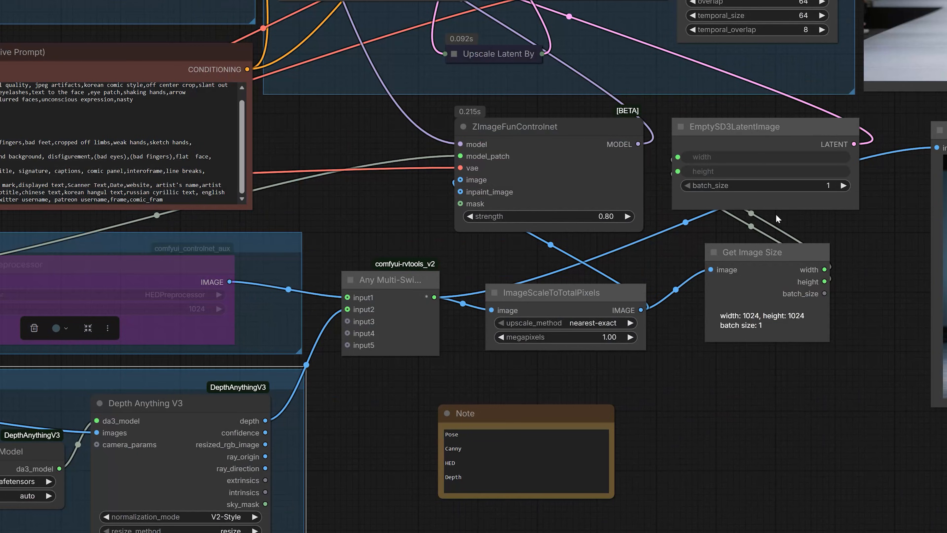
Step: Examine the generated fashion runway picture in the Preview Image node and compare it with the source picture previewed below it
{"action": "scroll", "coordinate": [894, 189], "scroll_direction": "down", "scroll_amount": 1}
{"action": "left_click_drag", "start_coordinate": [894, 189], "coordinate": [476, 506]}
{"action": "scroll", "coordinate": [688, 199], "scroll_direction": "up", "scroll_amount": 2}
{"action": "left_click_drag", "start_coordinate": [243, 68], "coordinate": [72, 73]}
{"action": "scroll", "coordinate": [466, 93], "scroll_direction": "up", "scroll_amount": 1}
{"action": "scroll", "coordinate": [453, 98], "scroll_direction": "down", "scroll_amount": 1}
{"action": "scroll", "coordinate": [453, 98], "scroll_direction": "up", "scroll_amount": 1}
{"action": "left_click", "coordinate": [349, 36]}
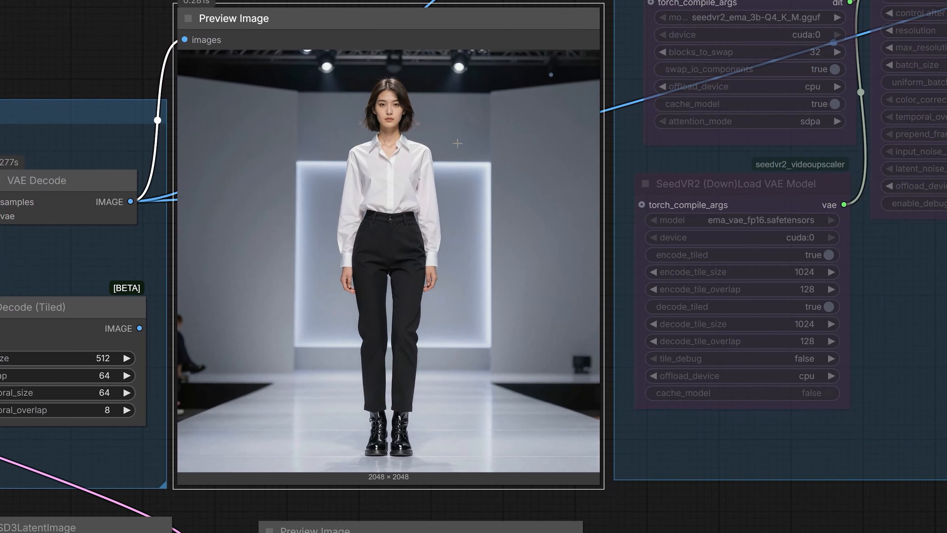
{"action": "scroll", "coordinate": [457, 143], "scroll_direction": "down", "scroll_amount": 2}
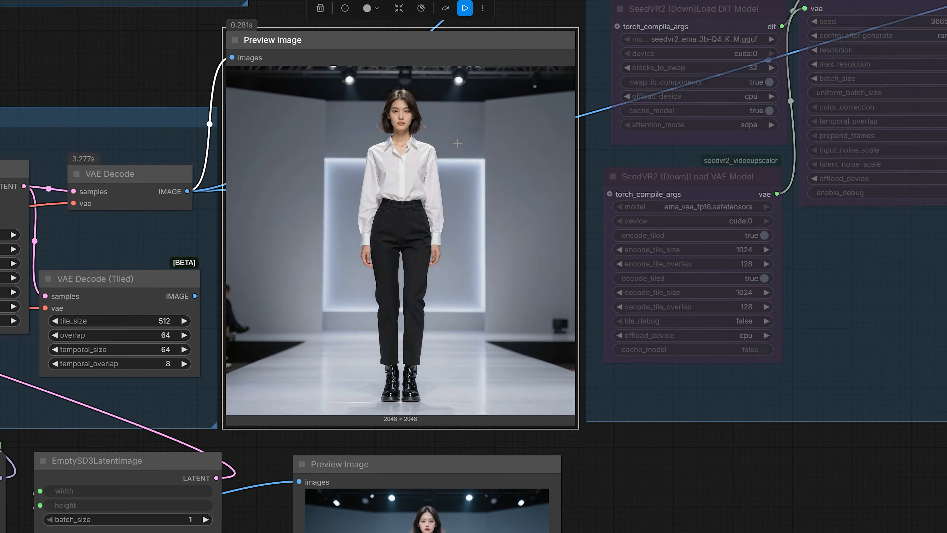
{"action": "scroll", "coordinate": [457, 143], "scroll_direction": "down", "scroll_amount": 1}
{"action": "scroll", "coordinate": [457, 143], "scroll_direction": "up", "scroll_amount": 1}
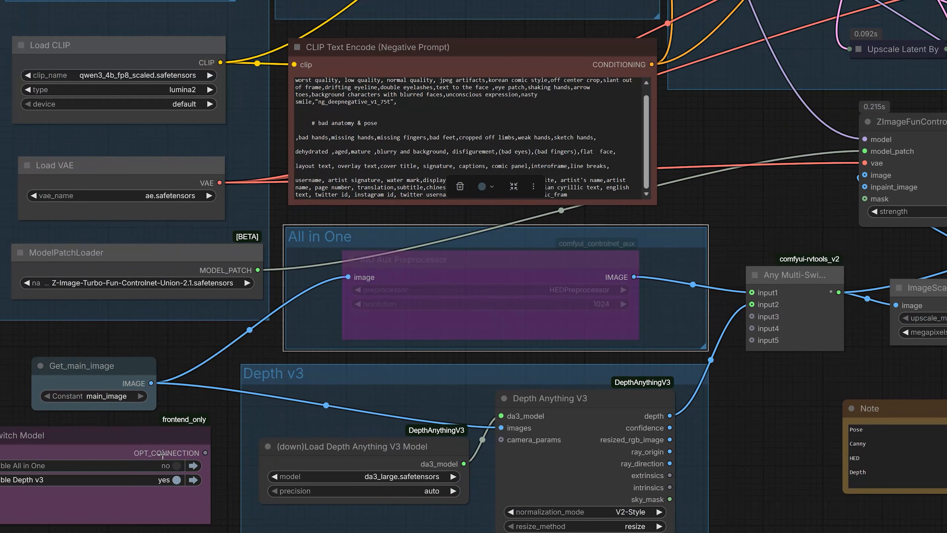
Step: Enable the All in One group in place of Depth v3 and inspect the AIO Aux Preprocessor node
{"action": "left_click", "coordinate": [166, 465]}
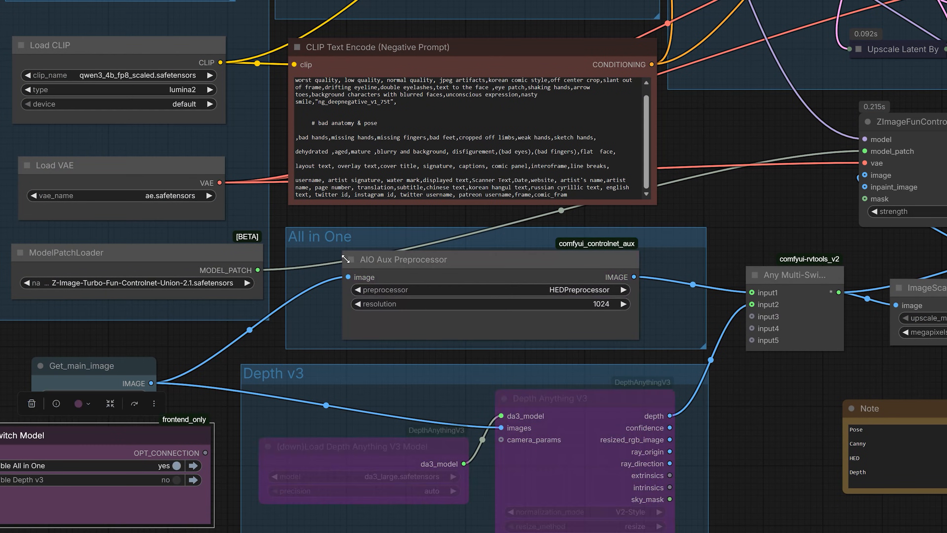
{"action": "left_click", "coordinate": [421, 261]}
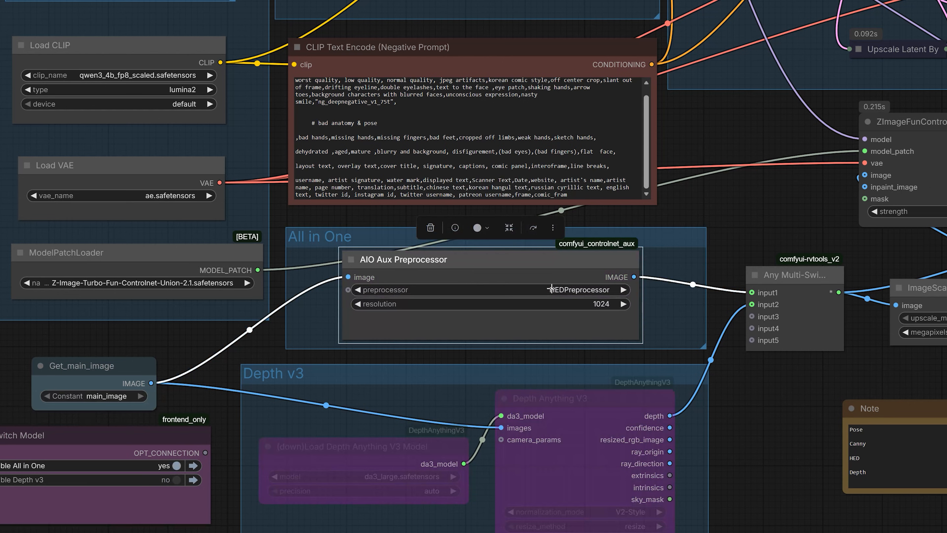
{"action": "left_click", "coordinate": [326, 245]}
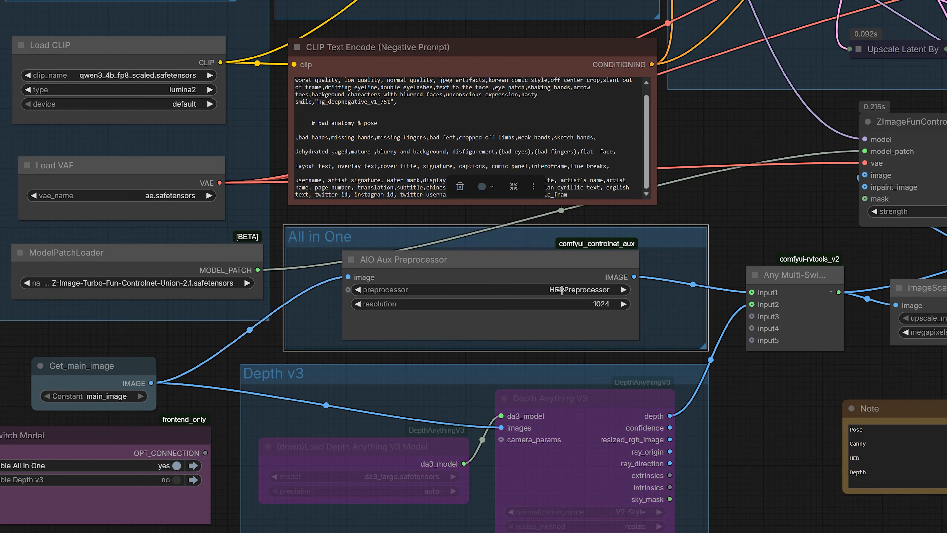
{"action": "left_click", "coordinate": [167, 480]}
{"action": "left_click", "coordinate": [170, 466]}
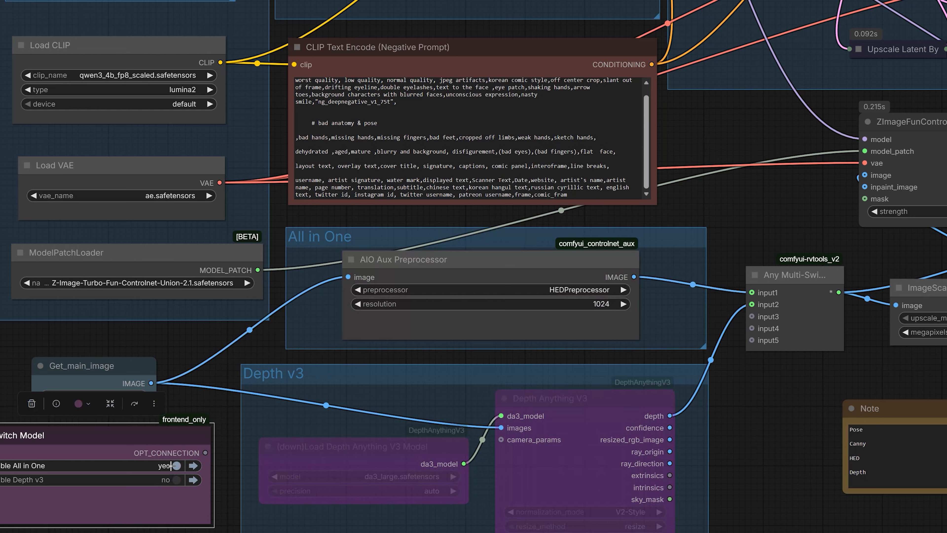
Step: Review the preprocessor options of AIO Aux Preprocessor and set the preprocessor to CannyEdgePreprocessor
{"action": "left_click", "coordinate": [556, 290]}
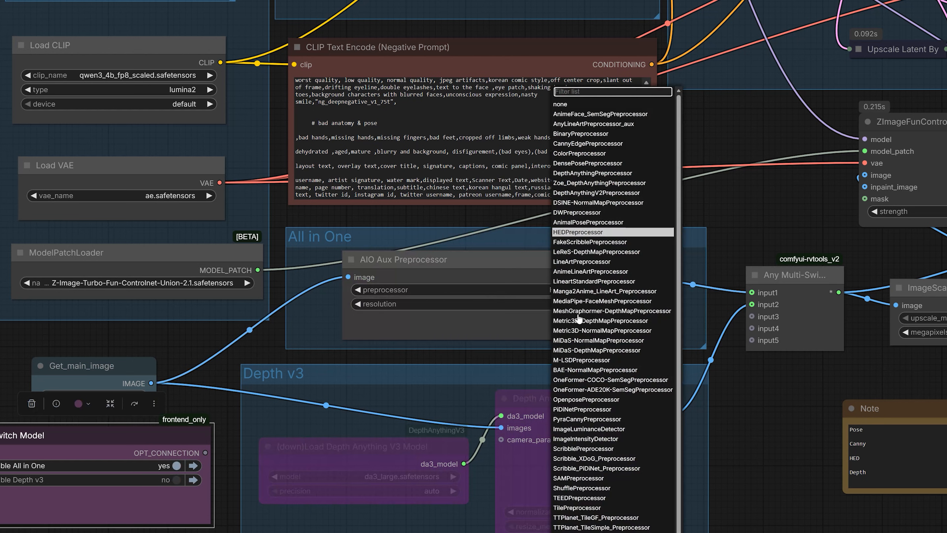
{"action": "left_click", "coordinate": [578, 233]}
{"action": "left_click", "coordinate": [572, 290]}
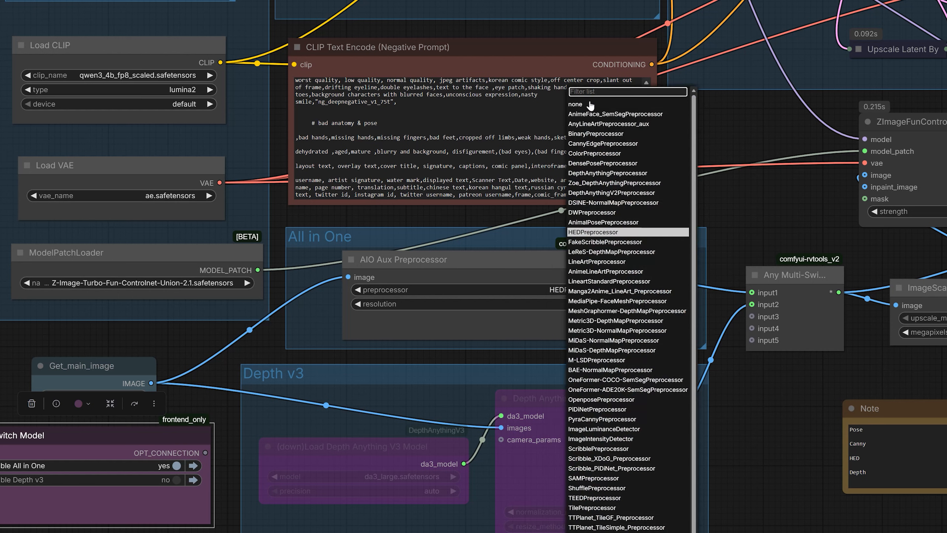
{"action": "type", "text": "canny"}
{"action": "left_click", "coordinate": [608, 304]}
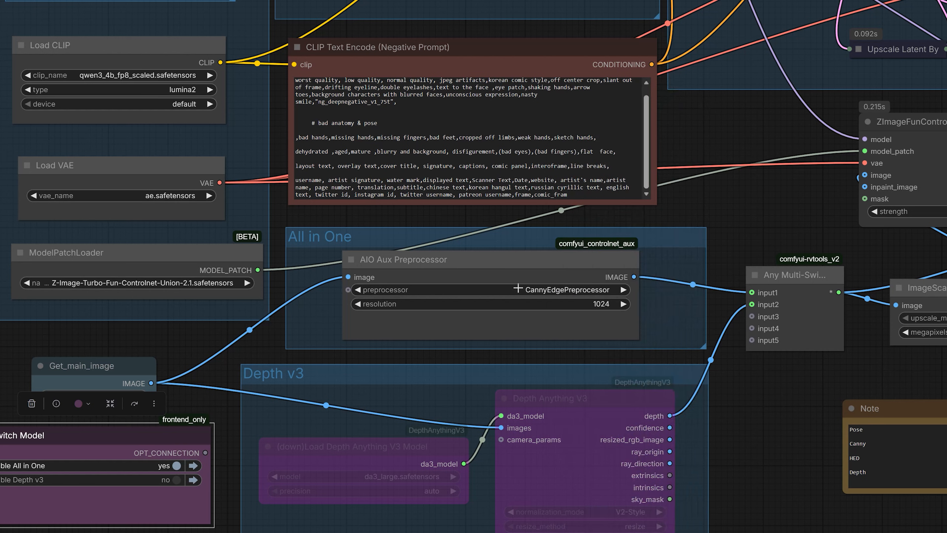
Step: Set the AIO Aux Preprocessor's preprocessor back to HEDPreprocessor
{"action": "left_click", "coordinate": [575, 290]}
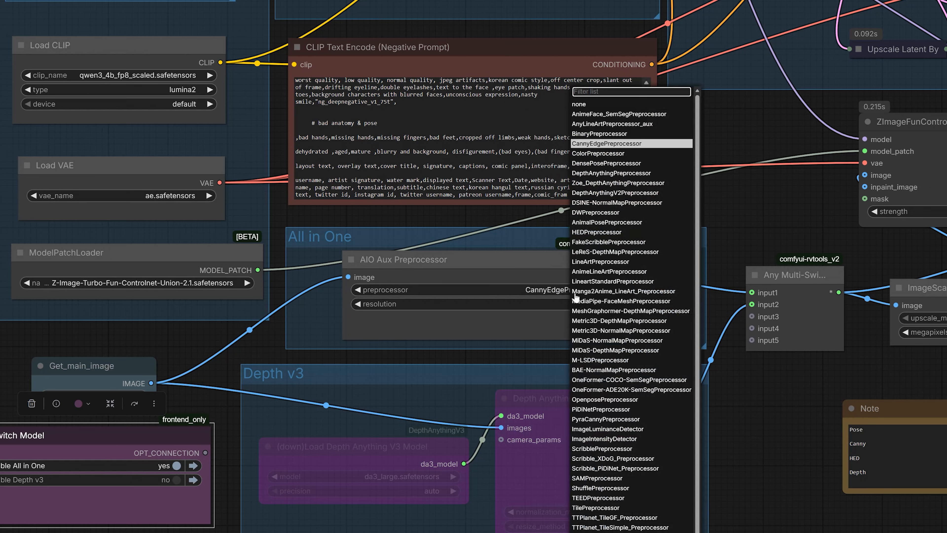
{"action": "type", "text": "hed"}
{"action": "left_click", "coordinate": [577, 298]}
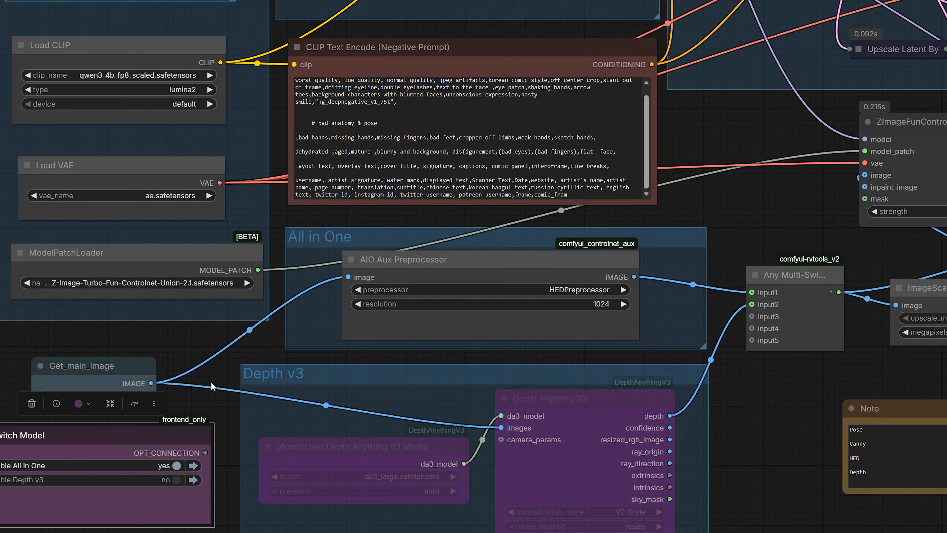
Step: Inspect the ZImageFunControlnet node's strength setting and its connections to the surrounding nodes
{"action": "left_click_drag", "start_coordinate": [751, 174], "coordinate": [221, 249]}
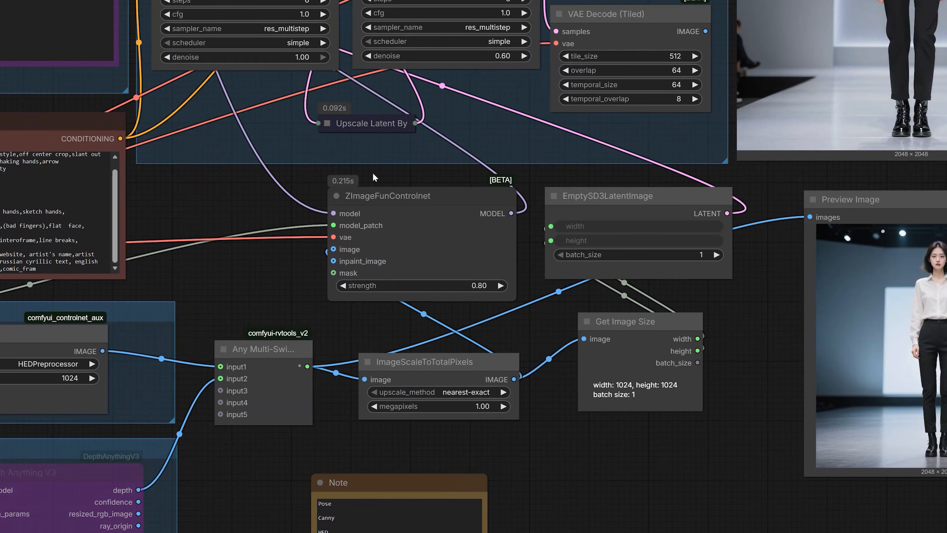
{"action": "scroll", "coordinate": [390, 202], "scroll_direction": "up", "scroll_amount": 1}
{"action": "left_click", "coordinate": [394, 200]}
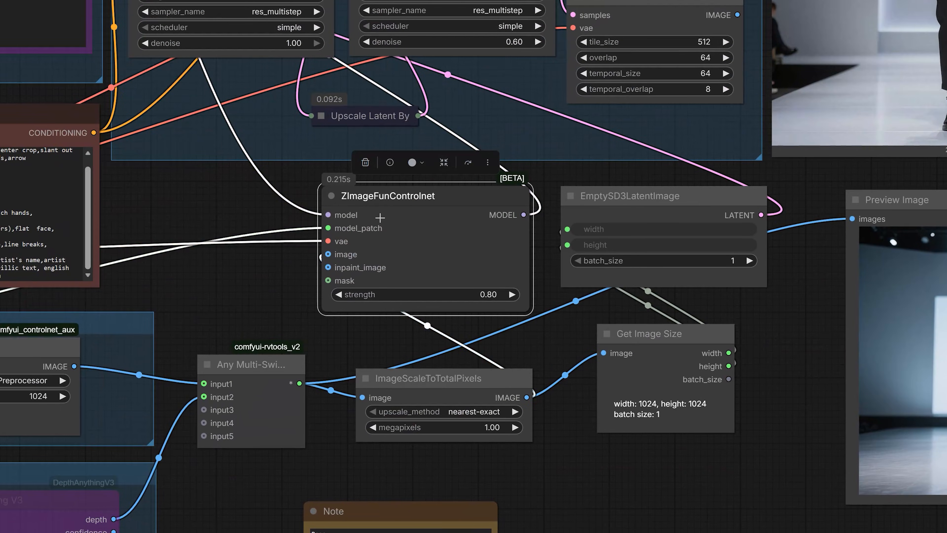
{"action": "scroll", "coordinate": [384, 218], "scroll_direction": "up", "scroll_amount": 2}
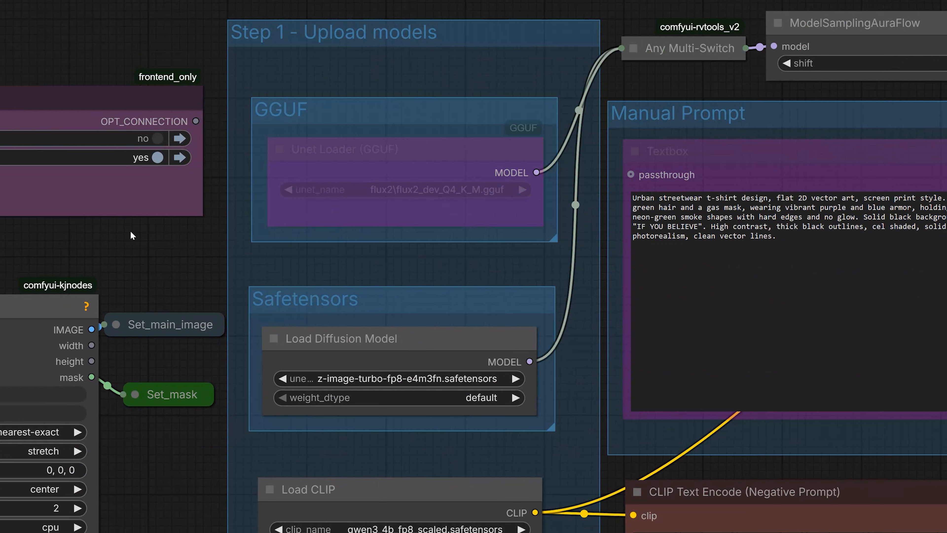
Step: Enable the GGUF group in place of Safetensors and inspect the Unet Loader (GGUF) node
{"action": "left_click", "coordinate": [148, 138]}
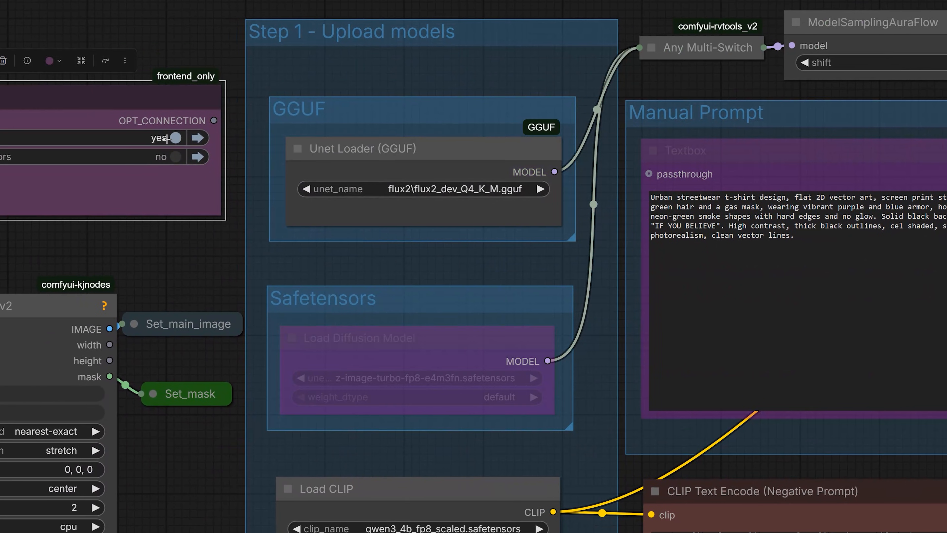
{"action": "left_click", "coordinate": [149, 158]}
{"action": "left_click", "coordinate": [164, 138]}
{"action": "left_click", "coordinate": [375, 152]}
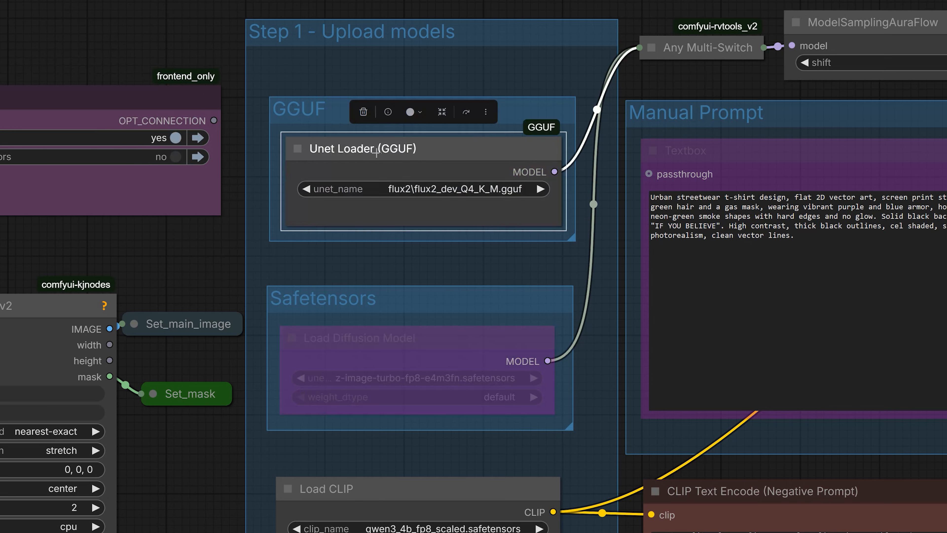
{"action": "scroll", "coordinate": [376, 152], "scroll_direction": "up", "scroll_amount": 1}
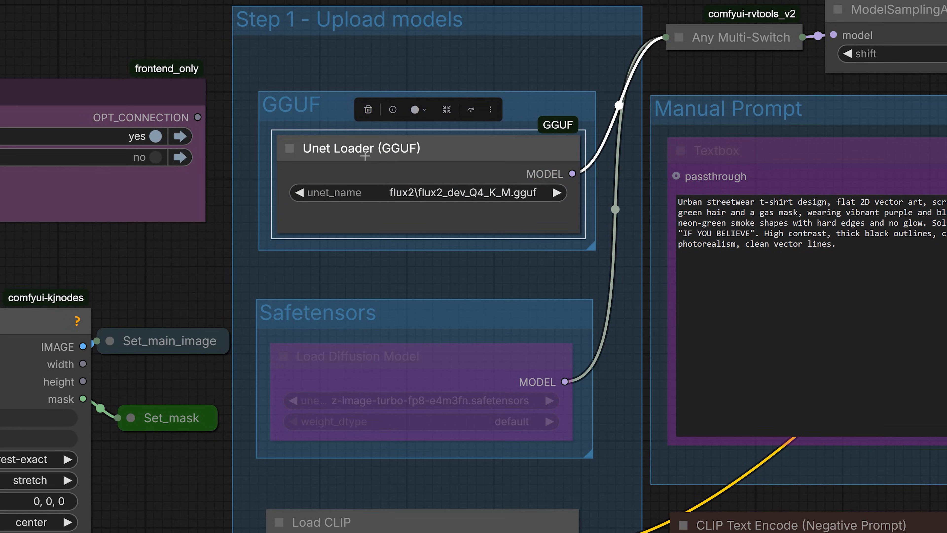
Step: Switch model loading to the Safetensors group, check the bypassed Unet Loader (GGUF), and re-enable the GGUF group
{"action": "left_click", "coordinate": [140, 153]}
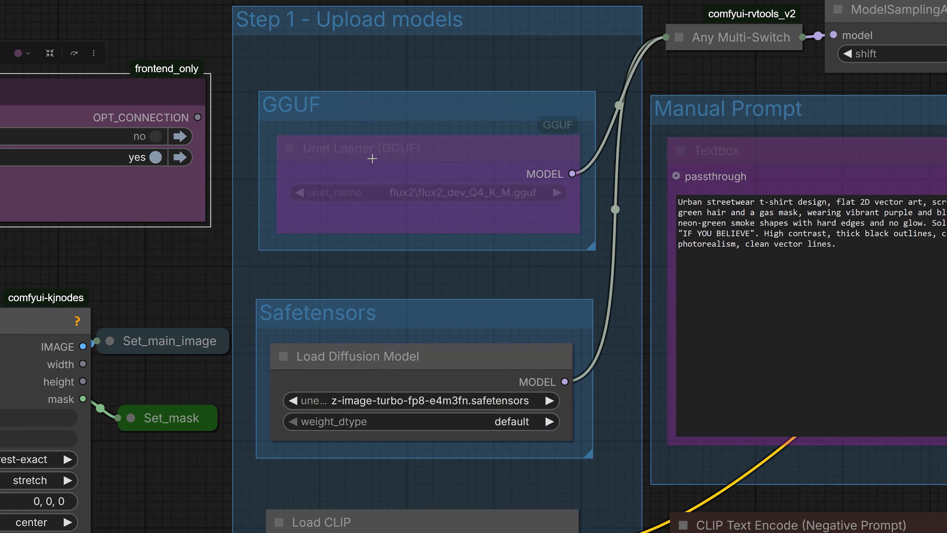
{"action": "left_click", "coordinate": [365, 119]}
{"action": "left_click", "coordinate": [365, 149]}
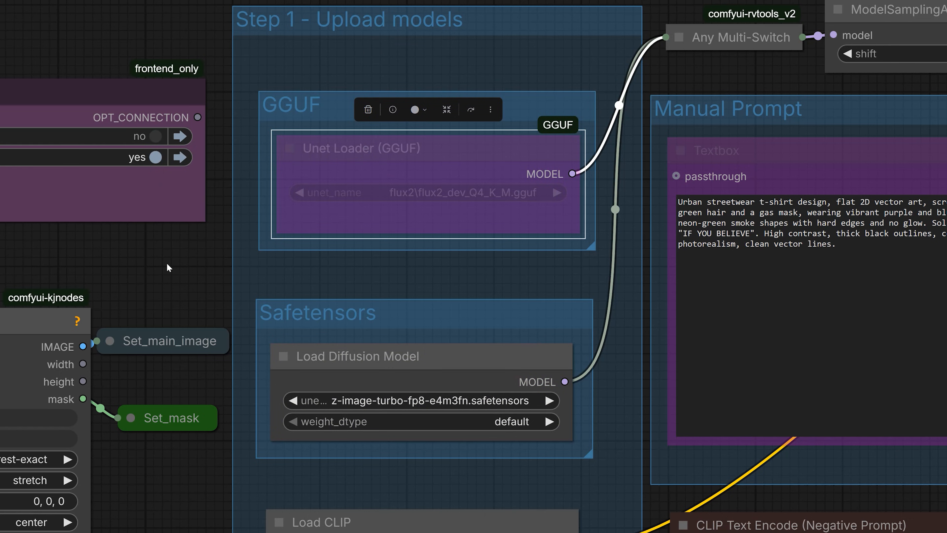
{"action": "left_click", "coordinate": [156, 136]}
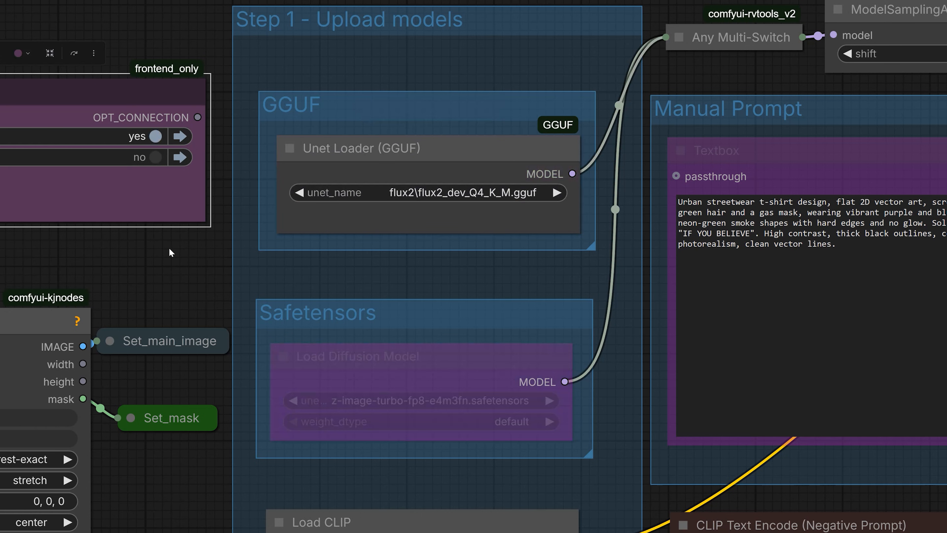
{"action": "scroll", "coordinate": [170, 253], "scroll_direction": "down", "scroll_amount": 1}
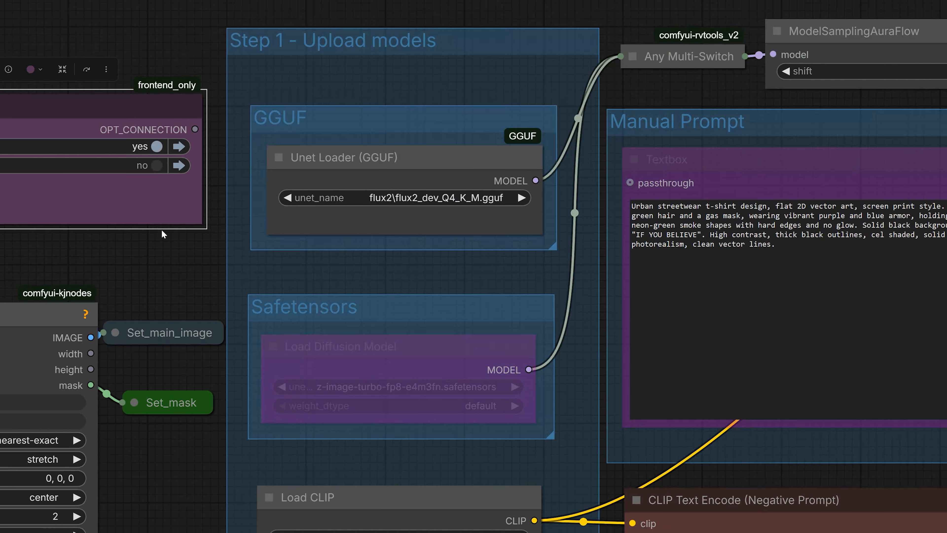
{"action": "scroll", "coordinate": [163, 234], "scroll_direction": "down", "scroll_amount": 1}
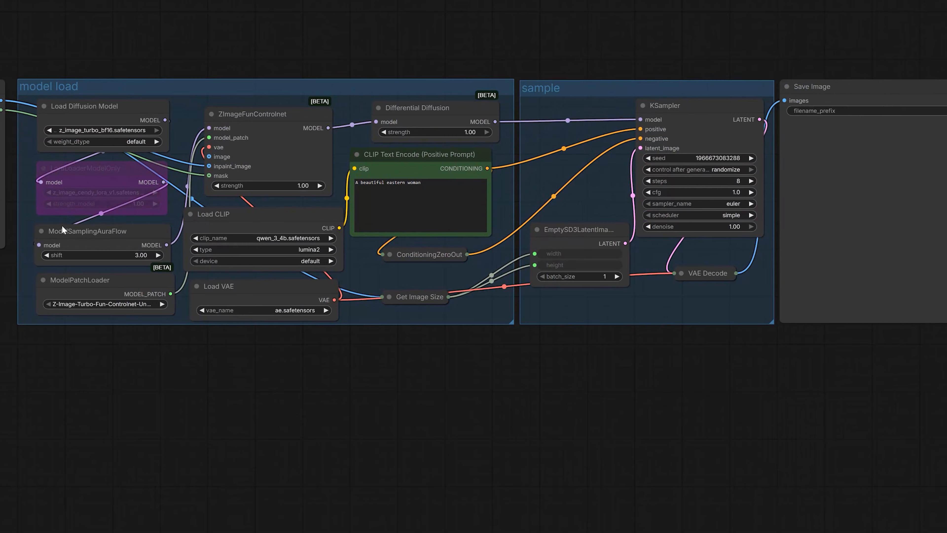
Step: In the inpainting workflow, shift the Differential Diffusion and CLIP Text Encode (Positive Prompt) nodes slightly
{"action": "scroll", "coordinate": [511, 199], "scroll_direction": "up", "scroll_amount": 3}
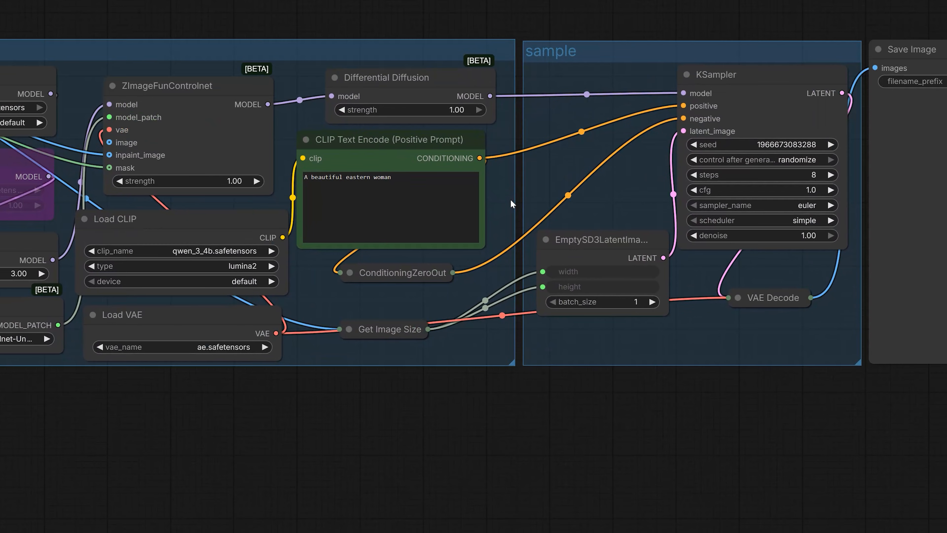
{"action": "scroll", "coordinate": [511, 199], "scroll_direction": "up", "scroll_amount": 2}
{"action": "left_click_drag", "start_coordinate": [440, 41], "coordinate": [542, 122]}
{"action": "left_click", "coordinate": [495, 130]}
{"action": "scroll", "coordinate": [530, 138], "scroll_direction": "up", "scroll_amount": 1}
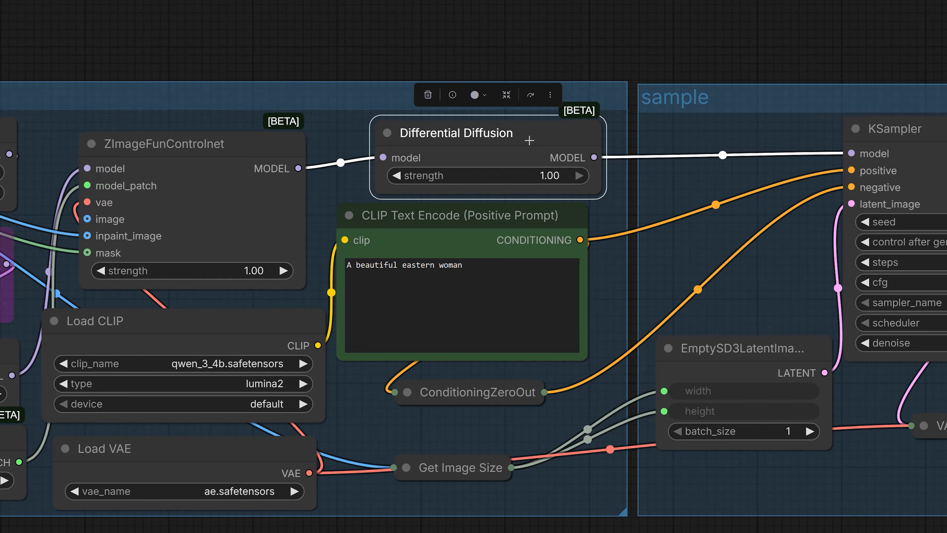
{"action": "mouse_move", "coordinate": [495, 136]}
{"action": "left_mouse_down"}
{"action": "mouse_move", "coordinate": [525, 135]}
{"action": "mouse_move", "coordinate": [484, 136]}
{"action": "mouse_move", "coordinate": [498, 134]}
{"action": "left_mouse_up"}
{"action": "left_click_drag", "start_coordinate": [460, 224], "coordinate": [467, 229]}
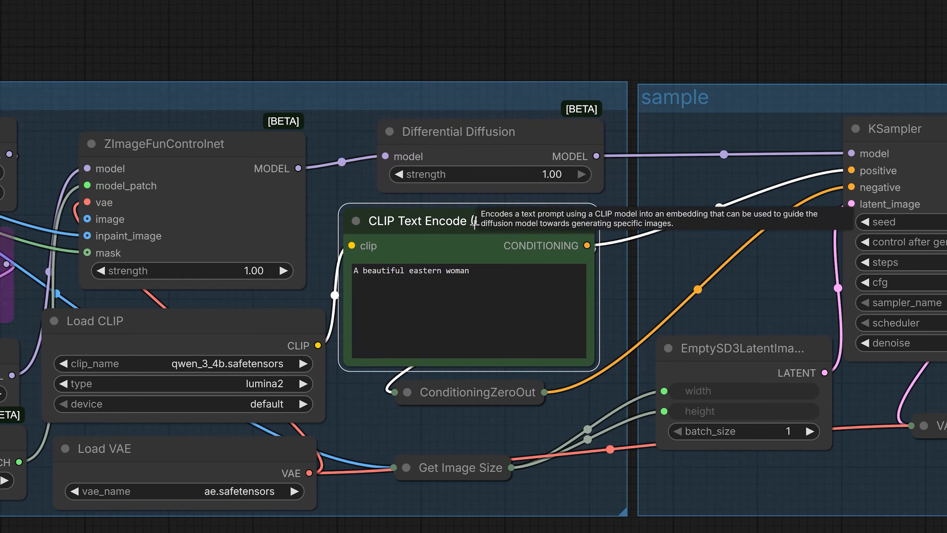
Step: Trace the model connection from ZImageFunControlnet through Differential Diffusion to KSampler
{"action": "left_click", "coordinate": [458, 127]}
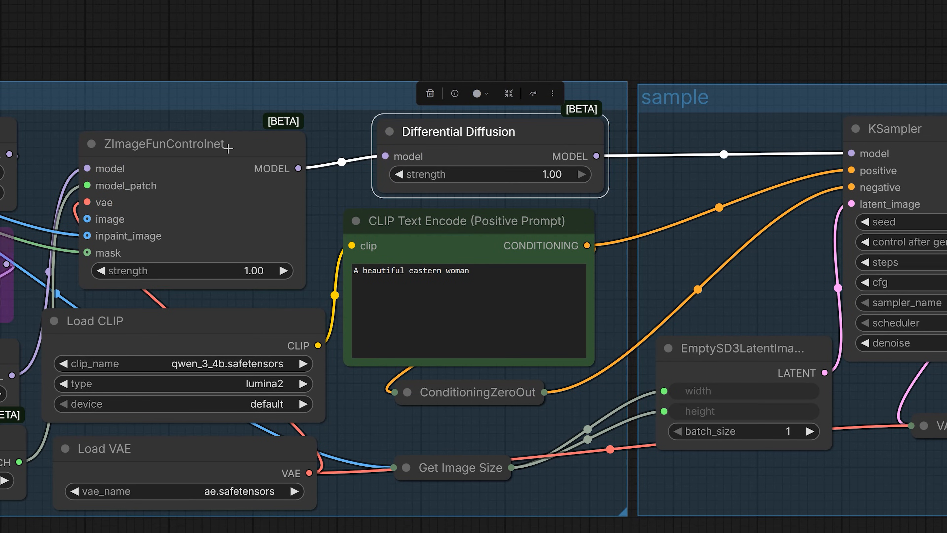
{"action": "left_click", "coordinate": [891, 131]}
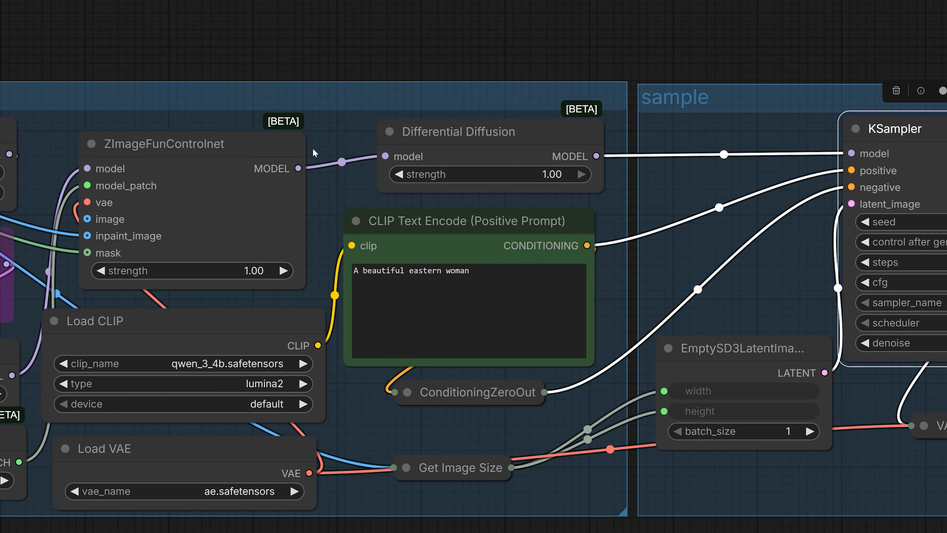
{"action": "left_click", "coordinate": [242, 136]}
{"action": "left_click", "coordinate": [478, 132]}
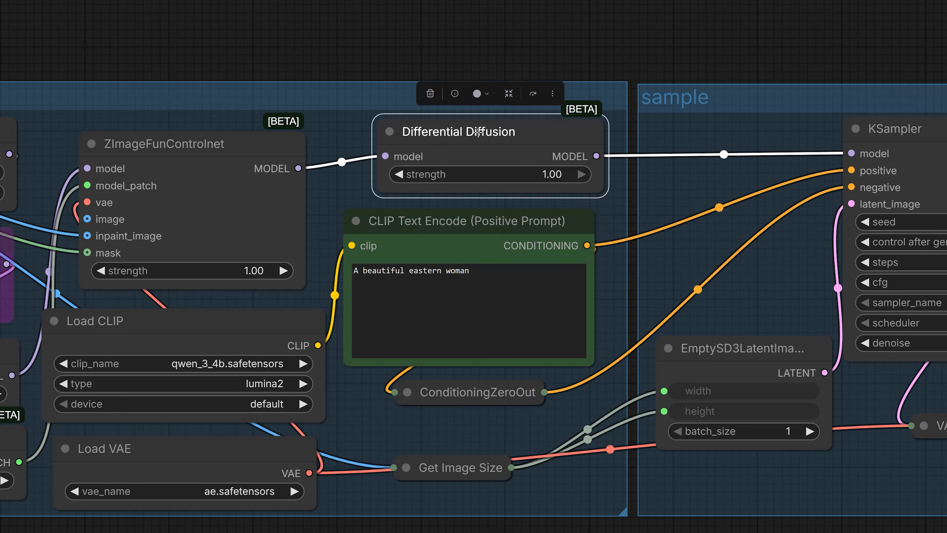
{"action": "scroll", "coordinate": [479, 132], "scroll_direction": "up", "scroll_amount": 1}
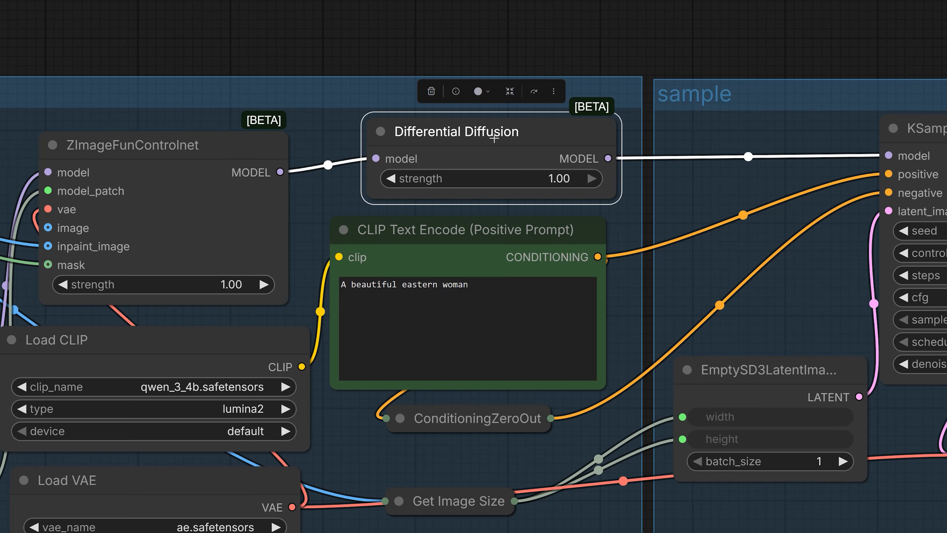
{"action": "scroll", "coordinate": [494, 138], "scroll_direction": "down", "scroll_amount": 1}
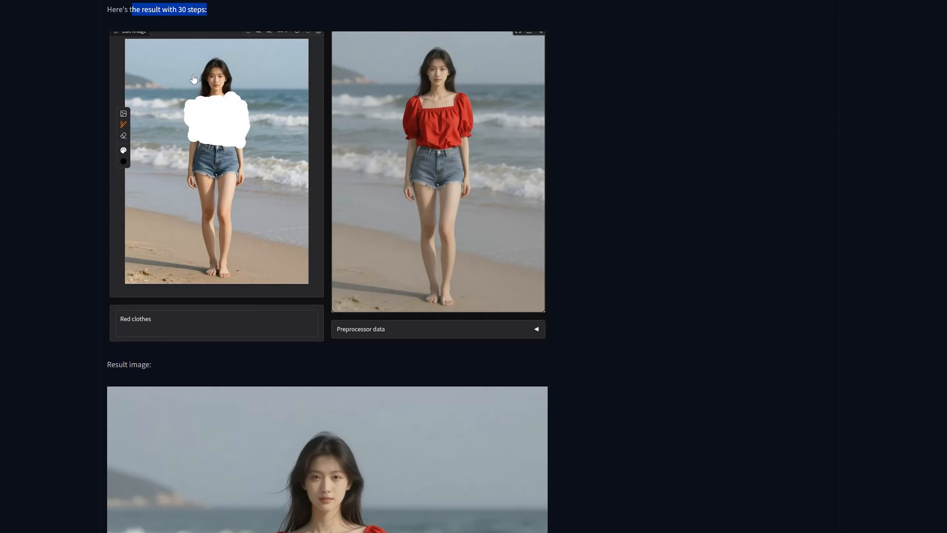
Step: Examine the 30-step red clothes inpainting example in the discussion post, comparing the masked input with the result image
{"action": "scroll", "coordinate": [258, 168], "scroll_direction": "up", "scroll_amount": 2}
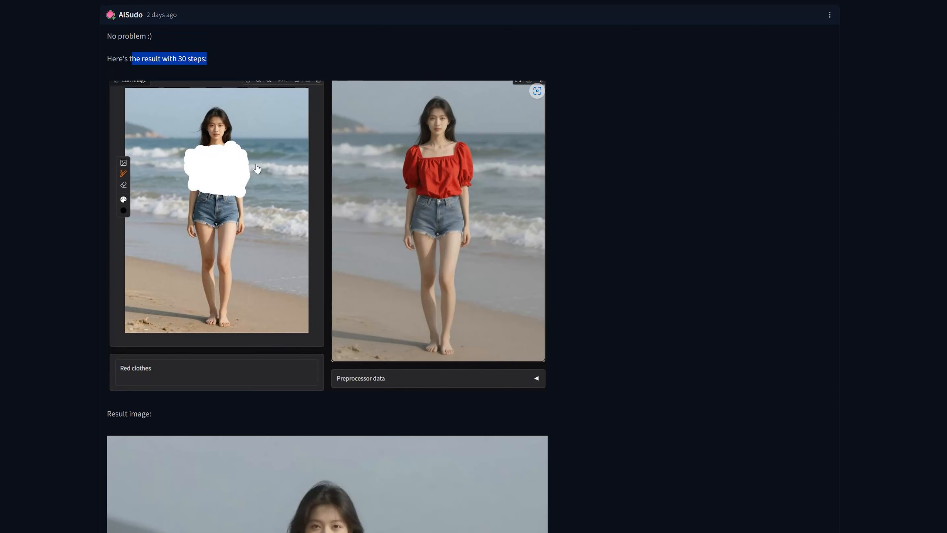
{"action": "scroll", "coordinate": [193, 262], "scroll_direction": "down", "scroll_amount": 10}
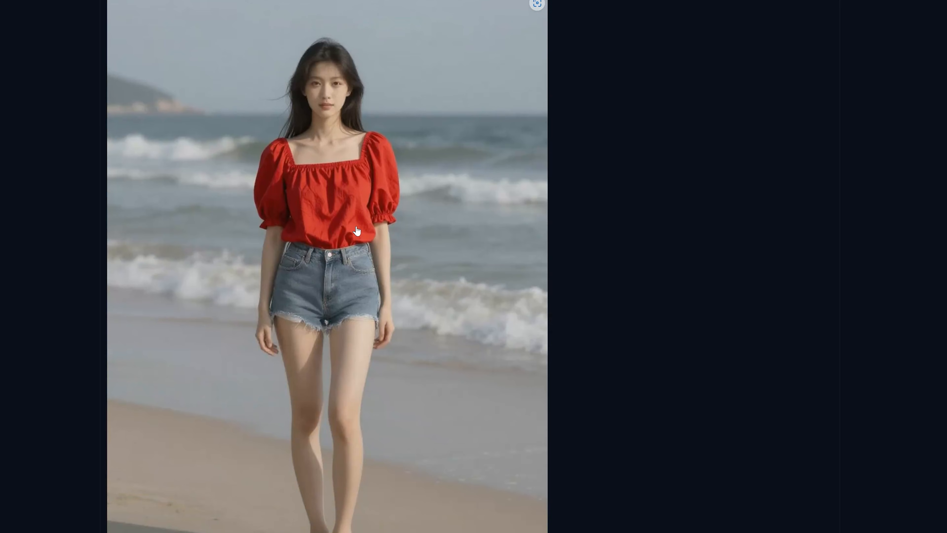
{"action": "scroll", "coordinate": [357, 239], "scroll_direction": "up", "scroll_amount": 1}
{"action": "scroll", "coordinate": [357, 232], "scroll_direction": "up", "scroll_amount": 4}
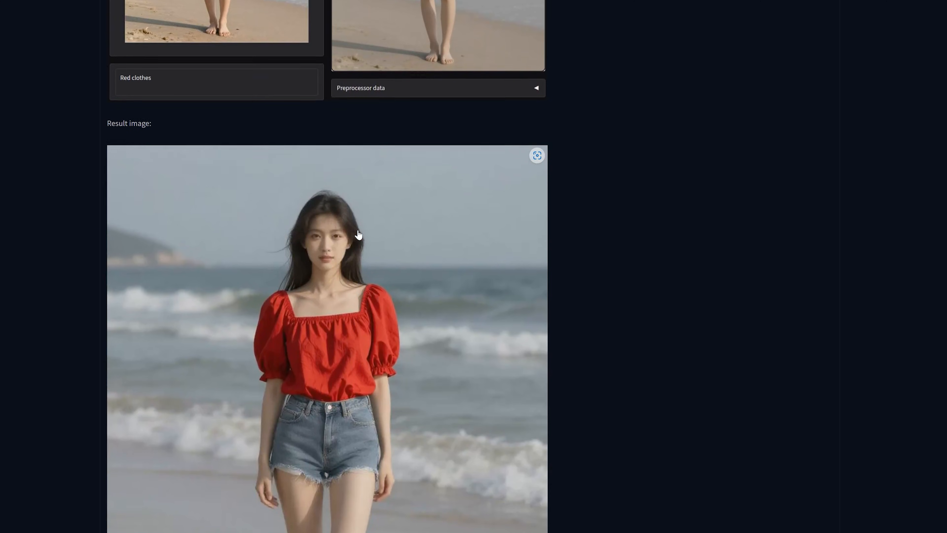
{"action": "scroll", "coordinate": [327, 266], "scroll_direction": "down", "scroll_amount": 6}
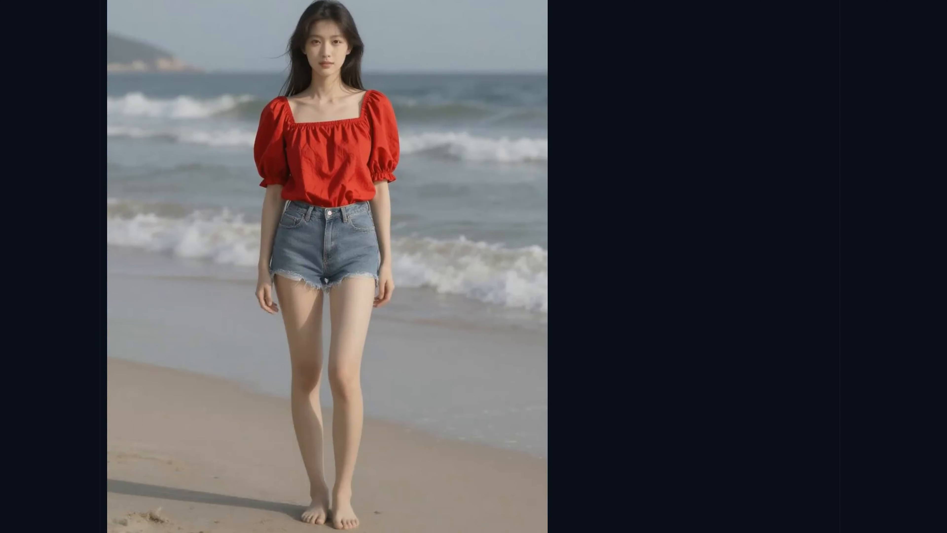
{"action": "scroll", "coordinate": [327, 266], "scroll_direction": "up", "scroll_amount": 15}
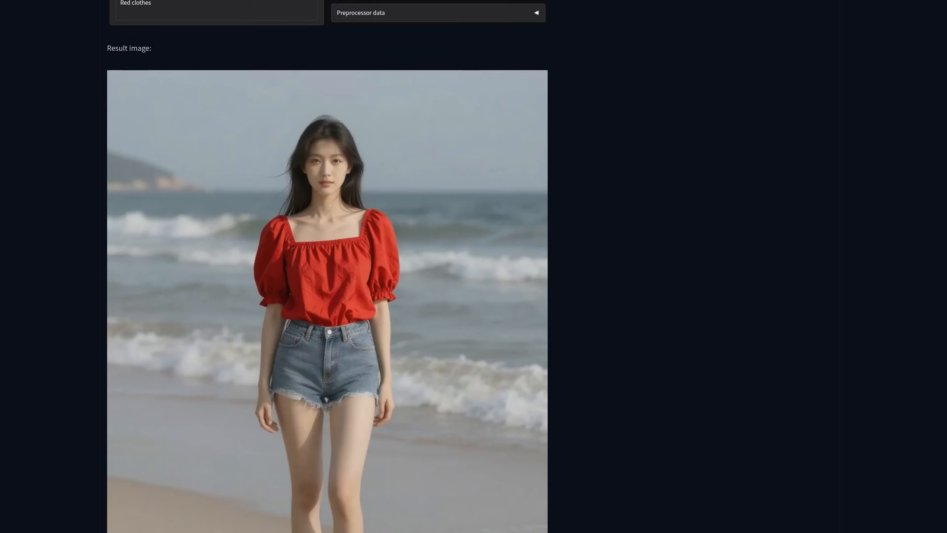
{"action": "scroll", "coordinate": [327, 267], "scroll_direction": "down", "scroll_amount": 5}
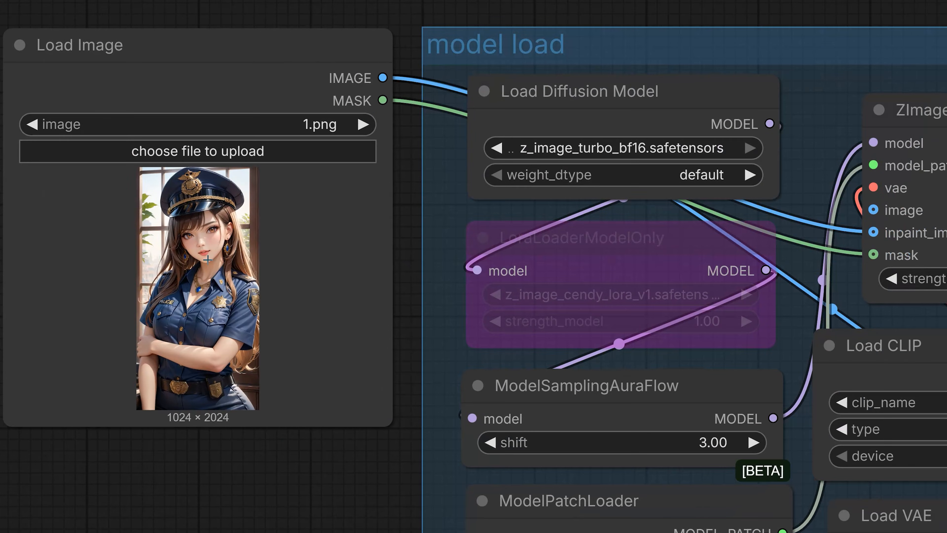
Step: Open the Load Image picture 1.png in the mask editor and paint a mask over the woman's uniform shirt
{"action": "right_click", "coordinate": [207, 250]}
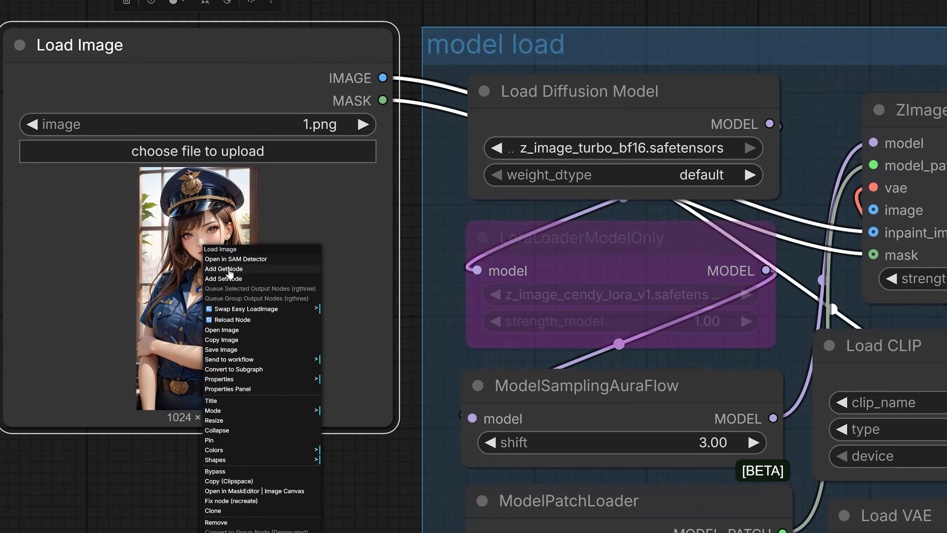
{"action": "left_click", "coordinate": [249, 492]}
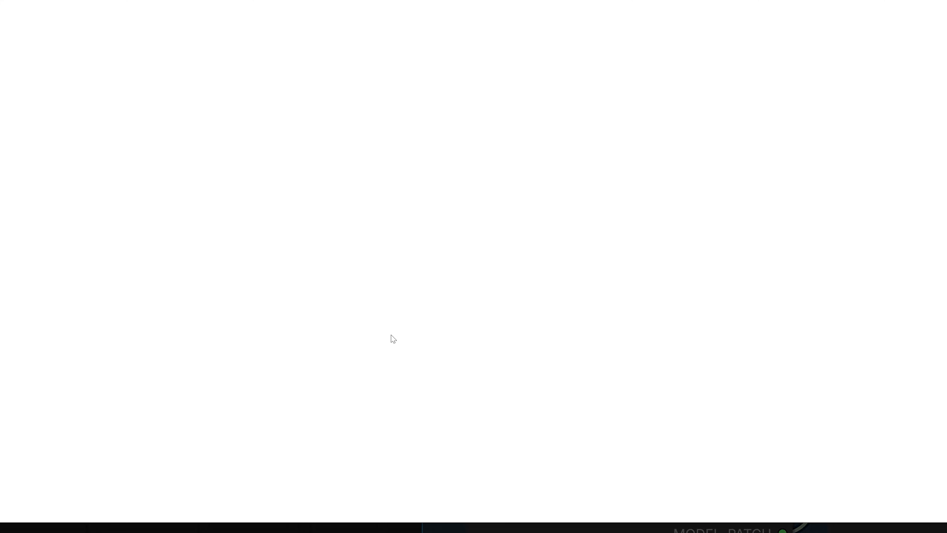
{"action": "mouse_move", "coordinate": [432, 202]}
{"action": "left_mouse_down"}
{"action": "mouse_move", "coordinate": [365, 216]}
{"action": "mouse_move", "coordinate": [312, 309]}
{"action": "mouse_move", "coordinate": [340, 331]}
{"action": "mouse_move", "coordinate": [343, 347]}
{"action": "mouse_move", "coordinate": [348, 281]}
{"action": "mouse_move", "coordinate": [365, 249]}
{"action": "mouse_move", "coordinate": [395, 229]}
{"action": "mouse_move", "coordinate": [399, 293]}
{"action": "mouse_move", "coordinate": [397, 250]}
{"action": "mouse_move", "coordinate": [357, 300]}
{"action": "mouse_move", "coordinate": [436, 229]}
{"action": "mouse_move", "coordinate": [453, 247]}
{"action": "mouse_move", "coordinate": [457, 235]}
{"action": "mouse_move", "coordinate": [413, 269]}
{"action": "mouse_move", "coordinate": [493, 205]}
{"action": "mouse_move", "coordinate": [553, 234]}
{"action": "mouse_move", "coordinate": [565, 273]}
{"action": "mouse_move", "coordinate": [497, 344]}
{"action": "mouse_move", "coordinate": [438, 310]}
{"action": "left_mouse_up"}
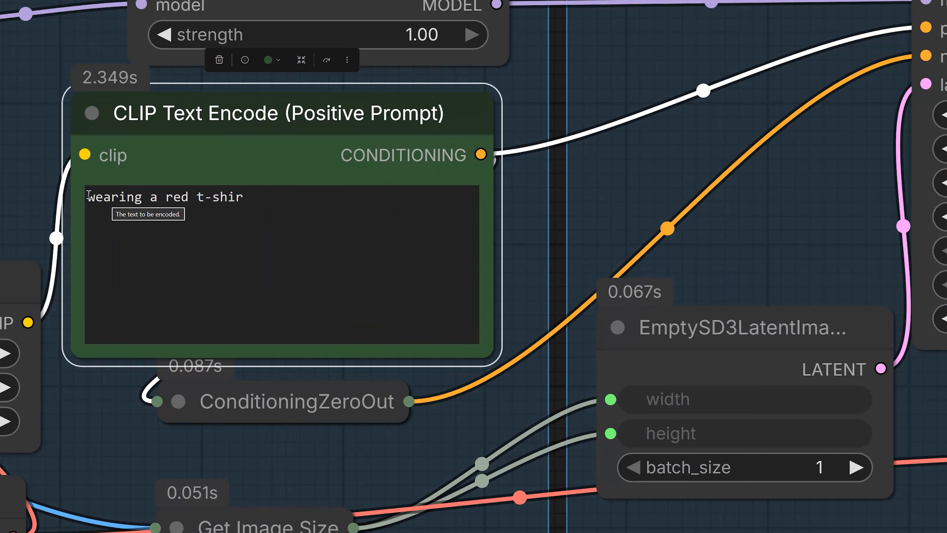
Step: Complete the positive prompt so it reads "wearing a red t-shirt"
{"action": "left_click_drag", "start_coordinate": [88, 197], "coordinate": [254, 201]}
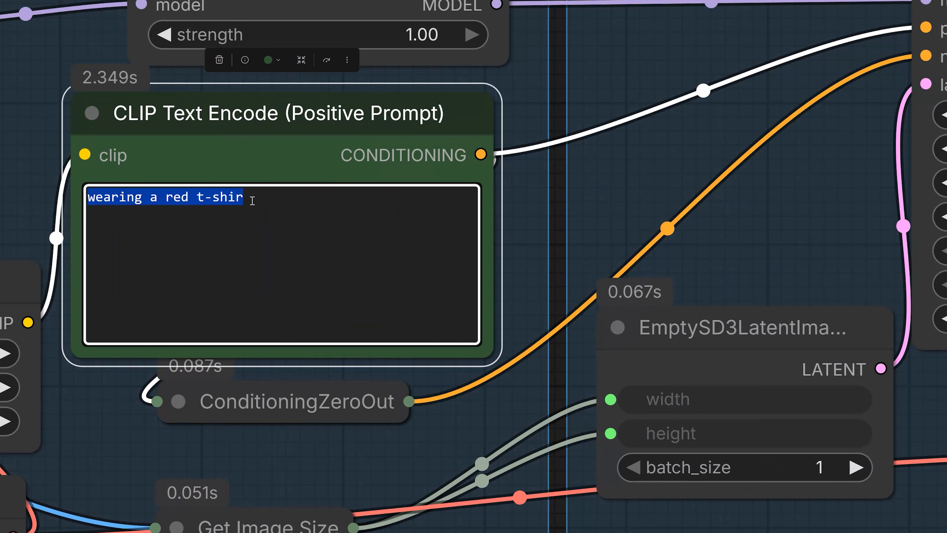
{"action": "left_click", "coordinate": [252, 201]}
{"action": "type", "text": "t"}
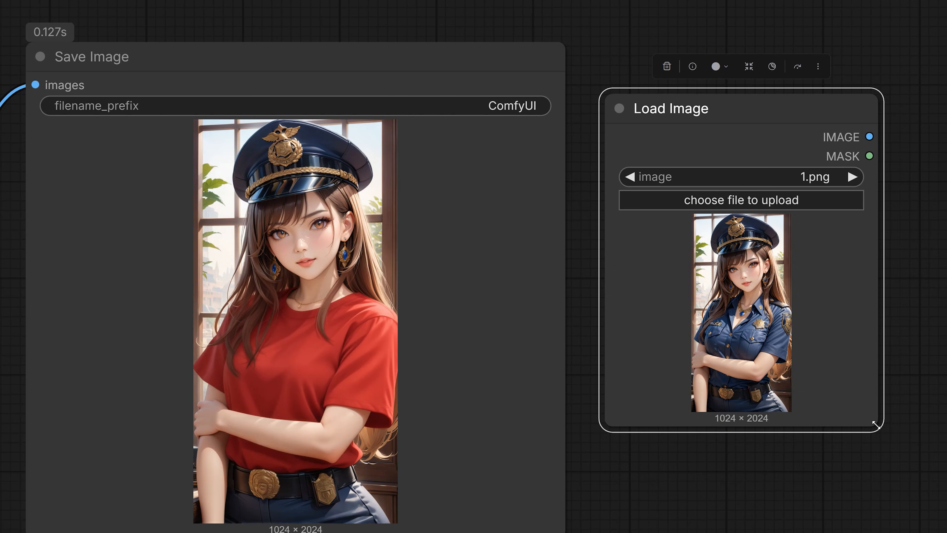
Step: Enlarge the copied Load Image node and place it beside Save Image to compare the original with the inpainted result
{"action": "left_click_drag", "start_coordinate": [876, 423], "coordinate": [946, 532]}
{"action": "left_click_drag", "start_coordinate": [698, 104], "coordinate": [562, 99]}
{"action": "scroll", "coordinate": [856, 431], "scroll_direction": "up", "scroll_amount": 1}
{"action": "left_click_drag", "start_coordinate": [856, 433], "coordinate": [824, 398]}
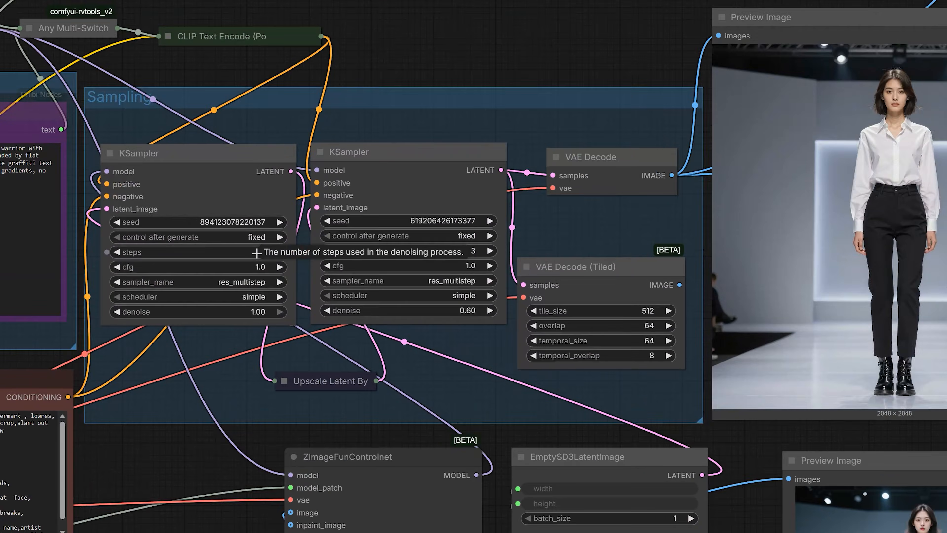
Step: Examine the steps and denoise settings of the two KSampler nodes in the Sampling group
{"action": "scroll", "coordinate": [257, 254], "scroll_direction": "up", "scroll_amount": 3}
{"action": "left_click_drag", "start_coordinate": [243, 374], "coordinate": [216, 376]}
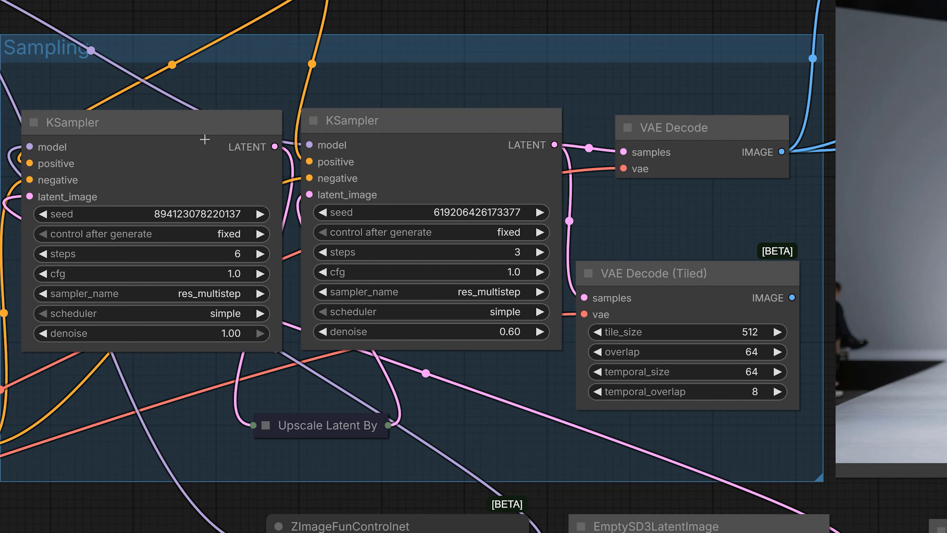
{"action": "left_click", "coordinate": [202, 135]}
{"action": "left_click", "coordinate": [393, 135]}
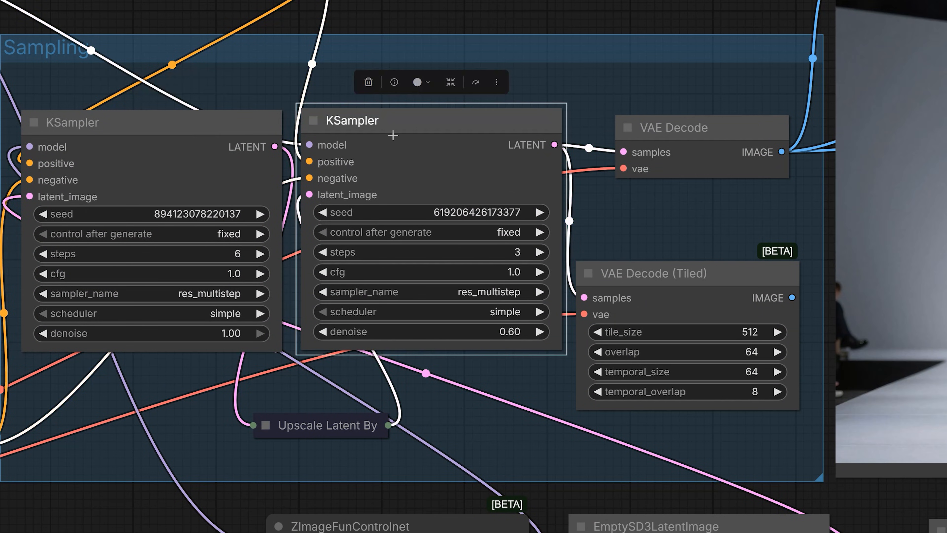
{"action": "left_click", "coordinate": [186, 149]}
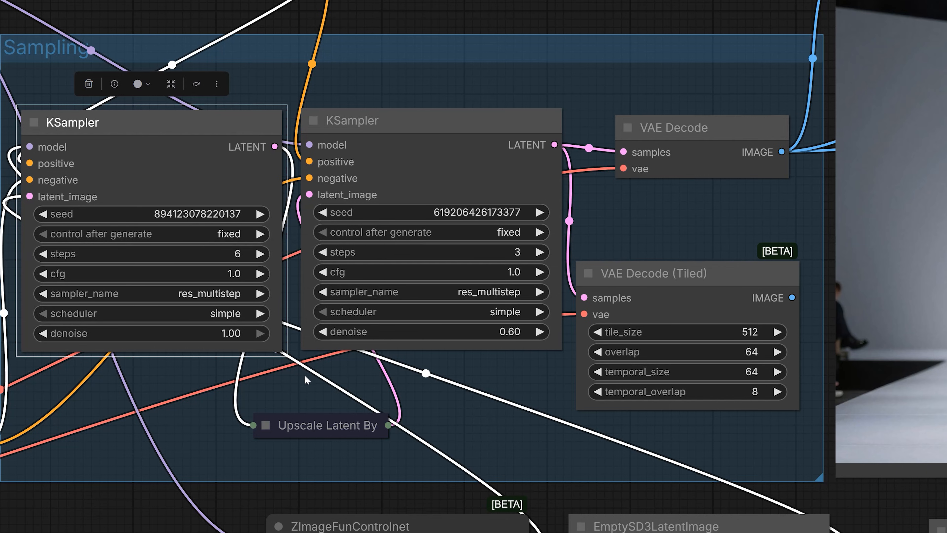
{"action": "left_click", "coordinate": [399, 135]}
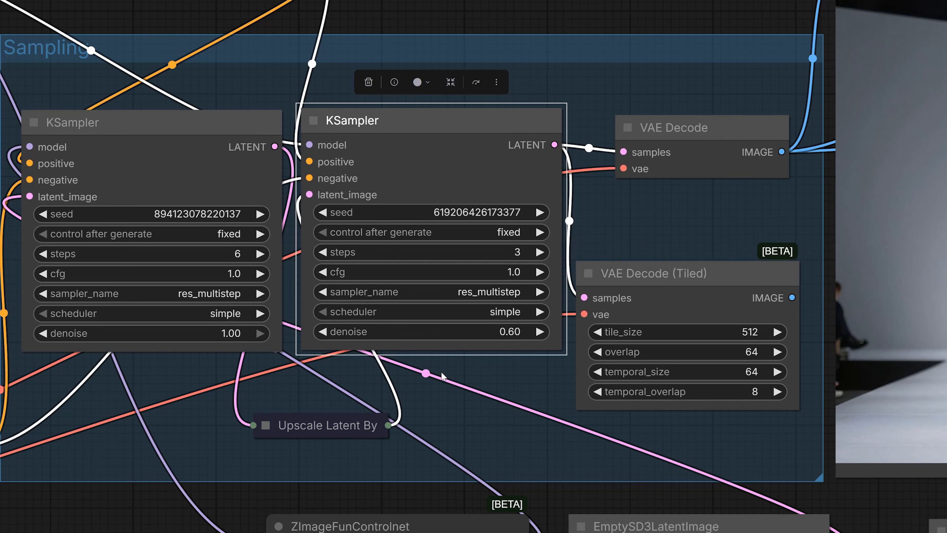
Step: Shift the second KSampler node slightly down so it lines up with the first one
{"action": "left_click", "coordinate": [206, 171]}
{"action": "left_click", "coordinate": [361, 177]}
{"action": "left_click_drag", "start_coordinate": [427, 124], "coordinate": [427, 126]}
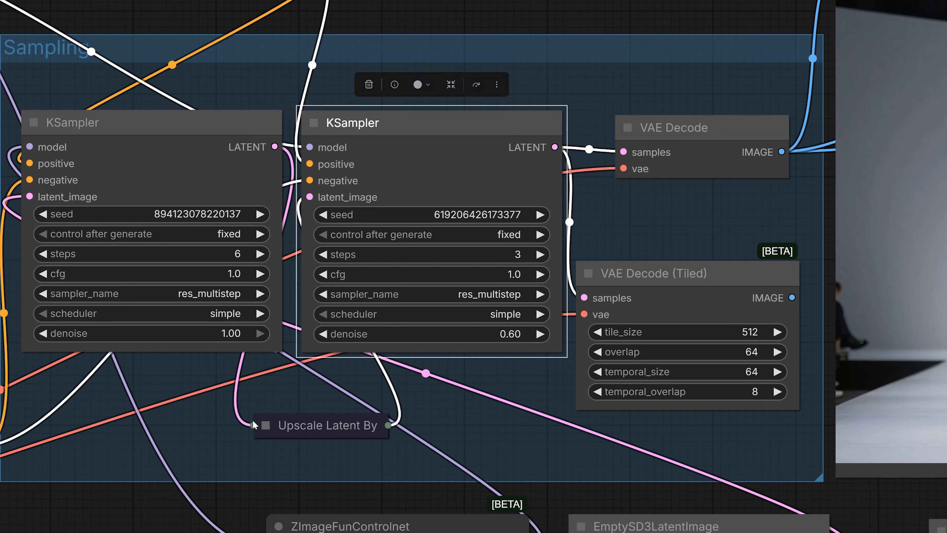
Step: Examine the upscale group, including the SeedVR2 Video Upscaler and its Load DiT Model node
{"action": "scroll", "coordinate": [214, 473], "scroll_direction": "down", "scroll_amount": 1}
{"action": "left_click_drag", "start_coordinate": [112, 532], "coordinate": [163, 506]}
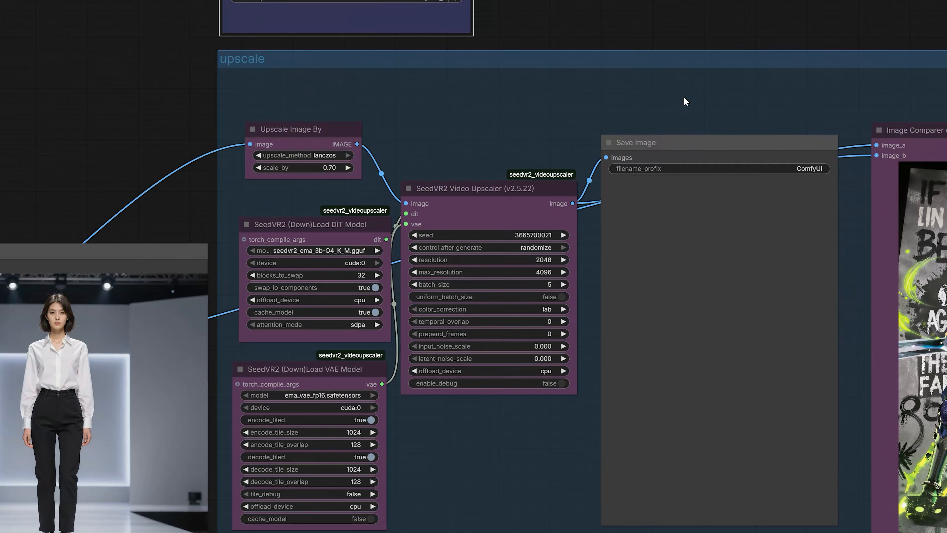
{"action": "left_click_drag", "start_coordinate": [520, 168], "coordinate": [659, 156]}
{"action": "scroll", "coordinate": [655, 179], "scroll_direction": "down", "scroll_amount": 1}
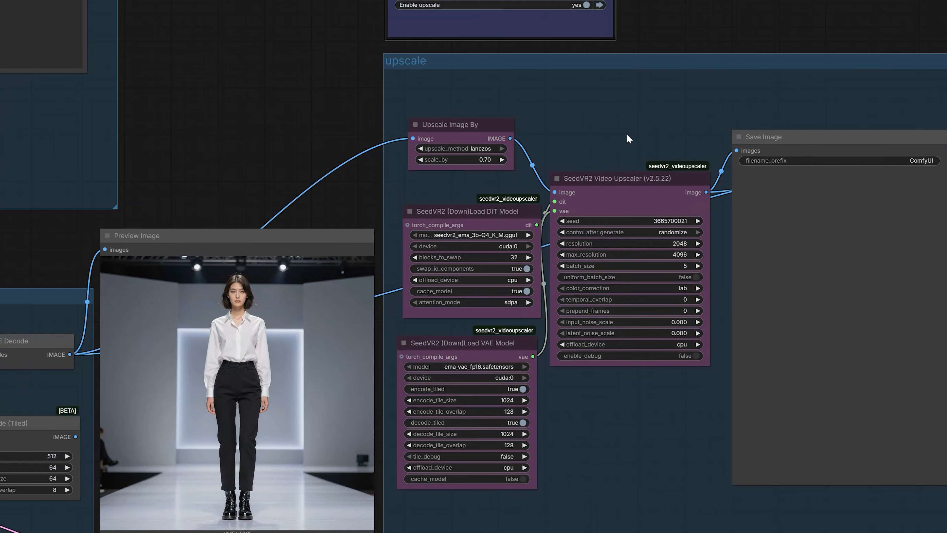
{"action": "scroll", "coordinate": [624, 135], "scroll_direction": "up", "scroll_amount": 5}
{"action": "scroll", "coordinate": [623, 134], "scroll_direction": "up", "scroll_amount": 1}
{"action": "left_click_drag", "start_coordinate": [99, 126], "coordinate": [124, 26]}
{"action": "scroll", "coordinate": [125, 26], "scroll_direction": "down", "scroll_amount": 2}
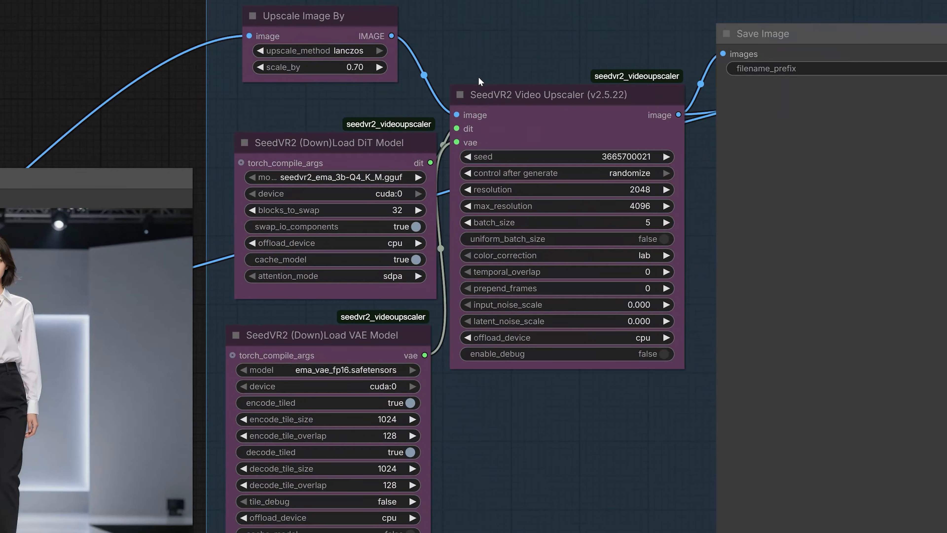
{"action": "left_click", "coordinate": [490, 88]}
{"action": "scroll", "coordinate": [482, 105], "scroll_direction": "up", "scroll_amount": 2}
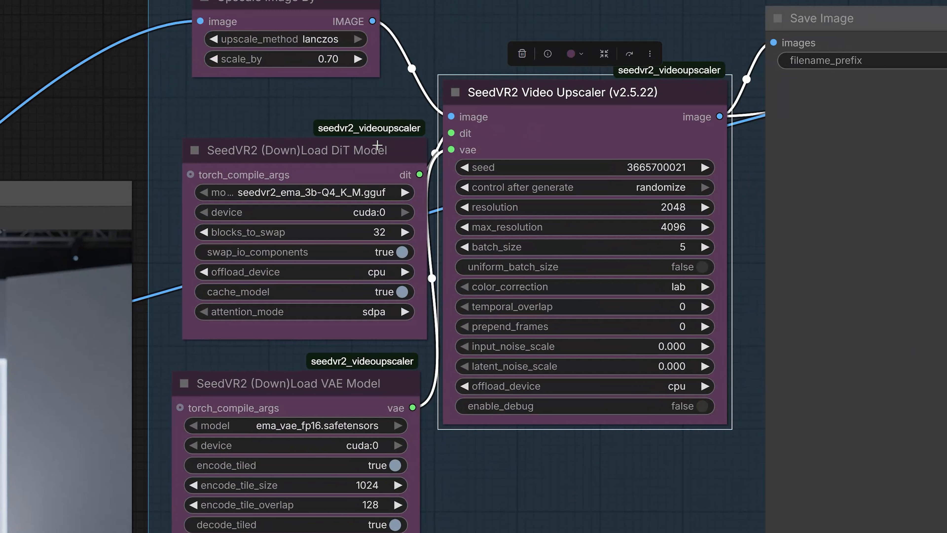
{"action": "left_click", "coordinate": [364, 148]}
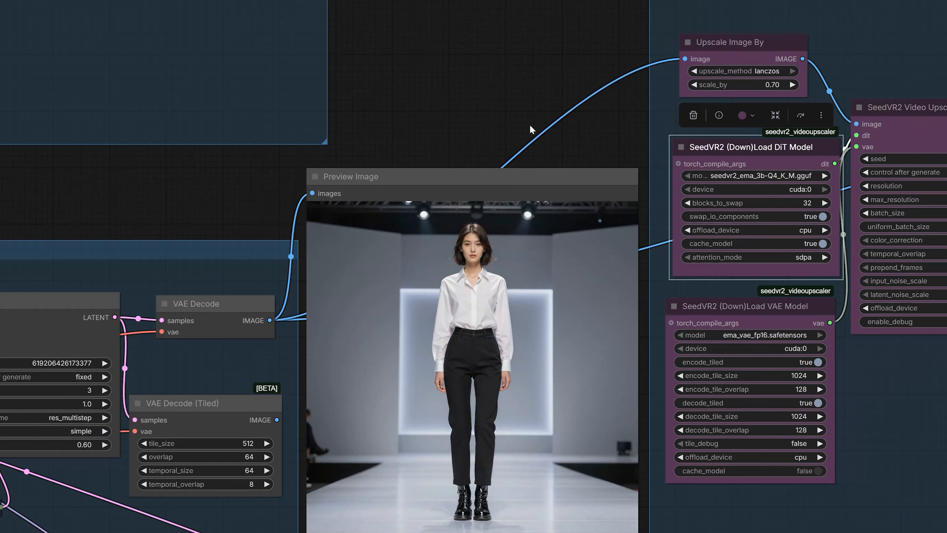
Step: Inspect the low-resolution beach photo in Load Image and follow the Depth v3 workflow through to its sampled preview
{"action": "left_click_drag", "start_coordinate": [544, 24], "coordinate": [522, 42]}
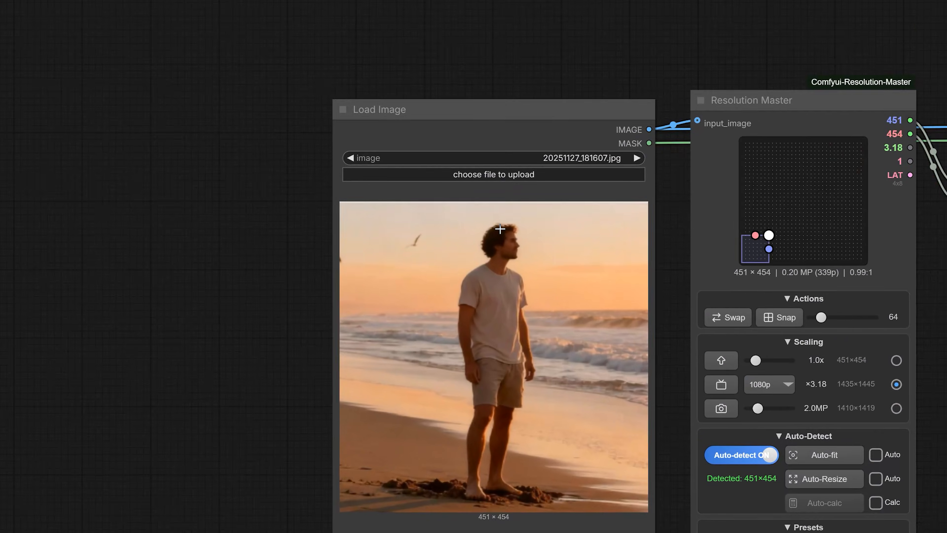
{"action": "scroll", "coordinate": [500, 229], "scroll_direction": "up", "scroll_amount": 8}
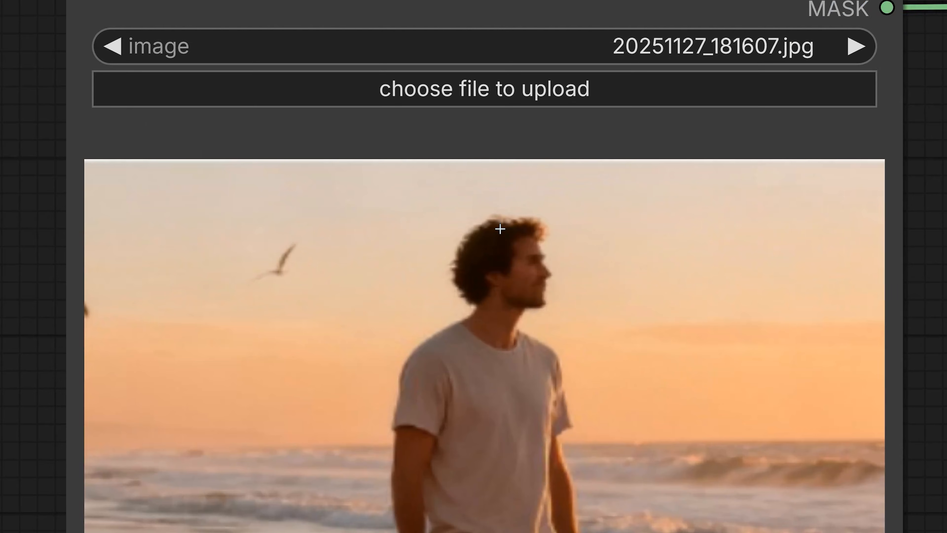
{"action": "mouse_move", "coordinate": [708, 532]}
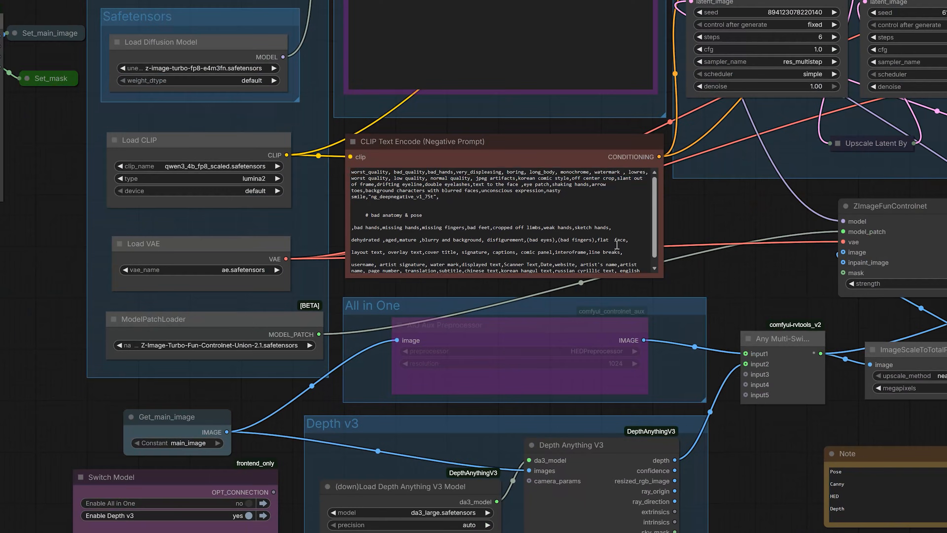
{"action": "left_click_drag", "start_coordinate": [617, 252], "coordinate": [341, 322]}
{"action": "scroll", "coordinate": [373, 317], "scroll_direction": "down", "scroll_amount": 1}
{"action": "left_click_drag", "start_coordinate": [883, 283], "coordinate": [178, 471]}
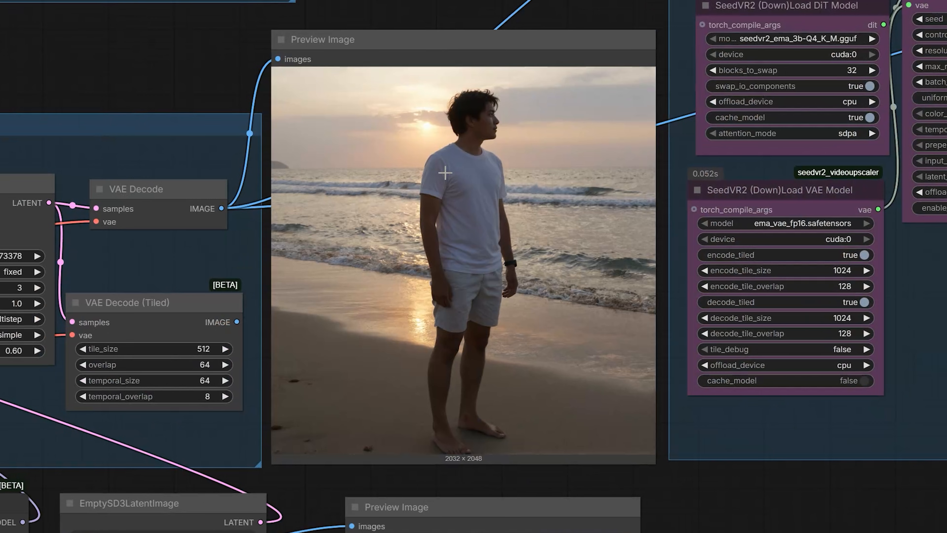
Step: Compare the beach image before and after SeedVR2 upscaling in the Image Comparer node
{"action": "scroll", "coordinate": [445, 173], "scroll_direction": "up", "scroll_amount": 1}
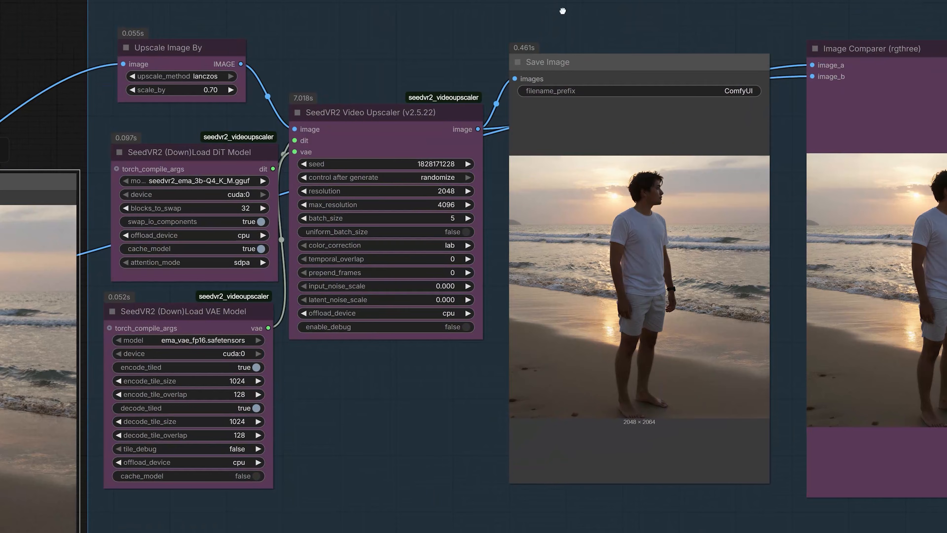
{"action": "left_click_drag", "start_coordinate": [562, 11], "coordinate": [244, 6]}
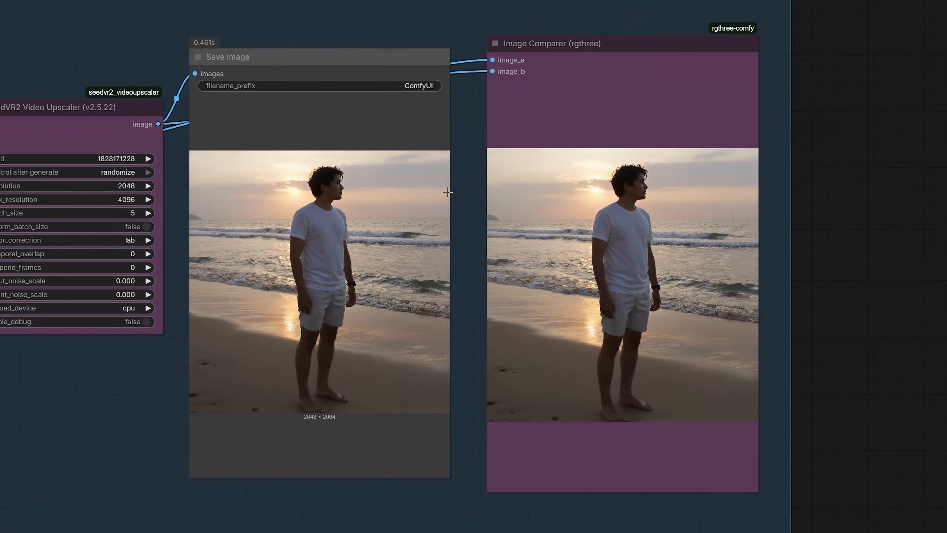
{"action": "scroll", "coordinate": [631, 216], "scroll_direction": "up", "scroll_amount": 6}
{"action": "scroll", "coordinate": [636, 176], "scroll_direction": "up", "scroll_amount": 2}
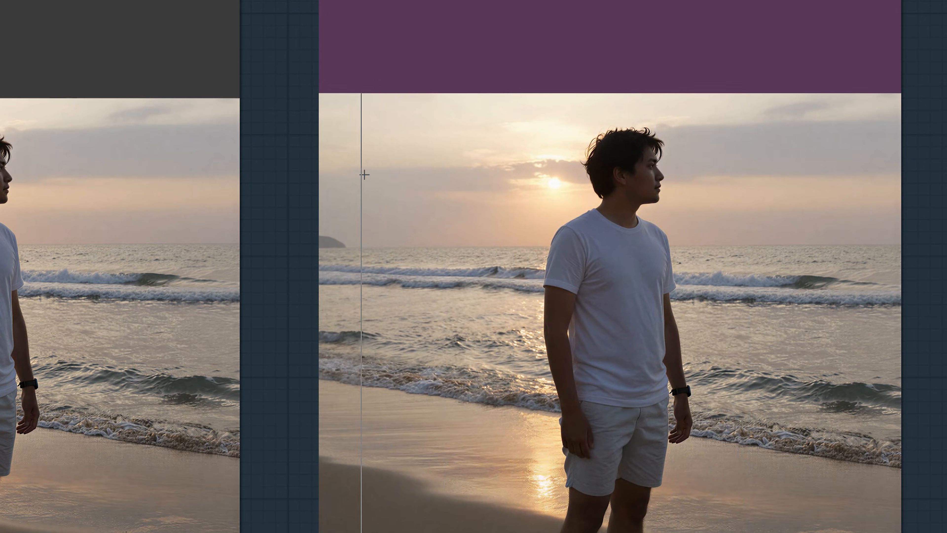
{"action": "left_click_drag", "start_coordinate": [364, 174], "coordinate": [392, 175]}
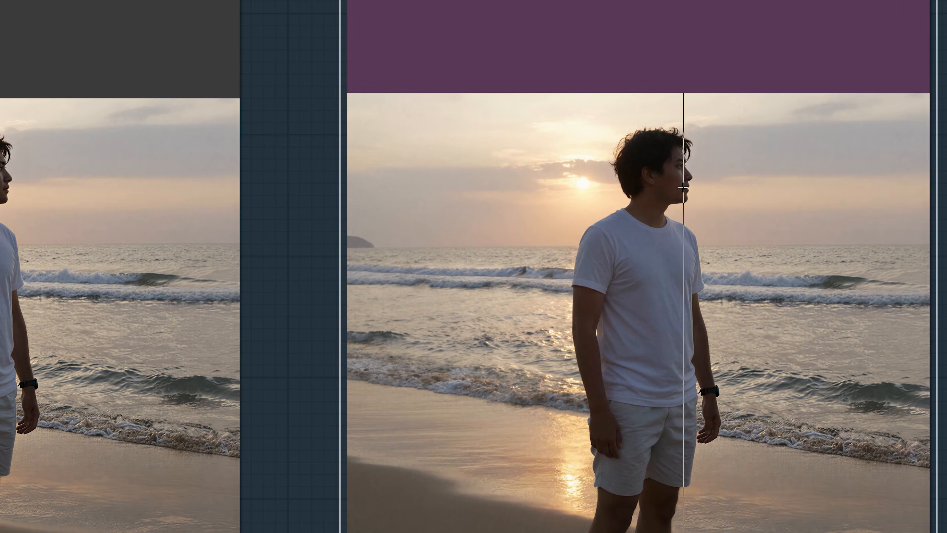
{"action": "scroll", "coordinate": [583, 206], "scroll_direction": "down", "scroll_amount": 2}
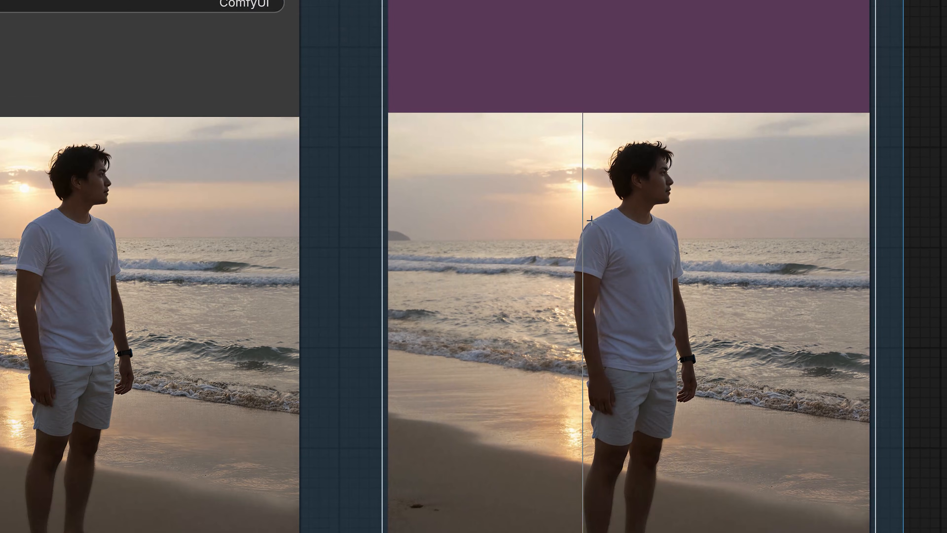
{"action": "left_click_drag", "start_coordinate": [910, 268], "coordinate": [891, 149]}
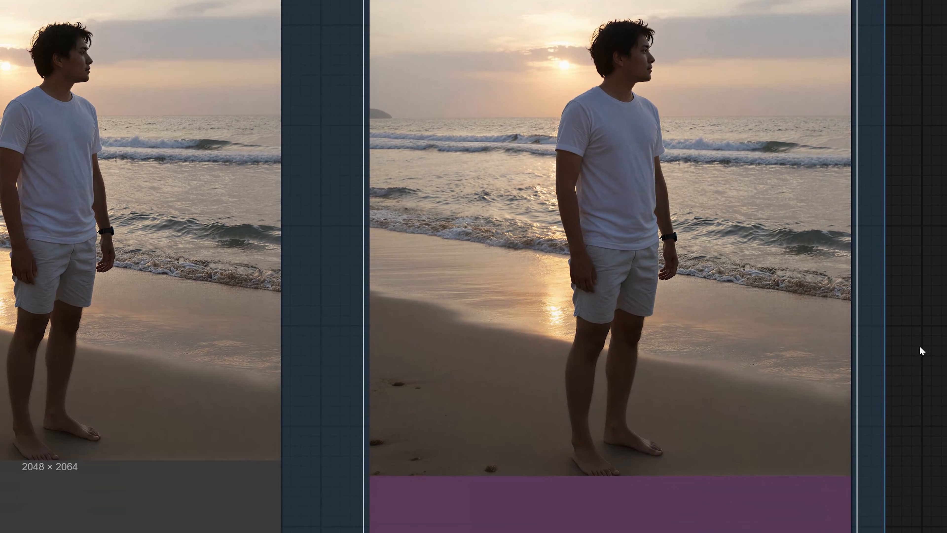